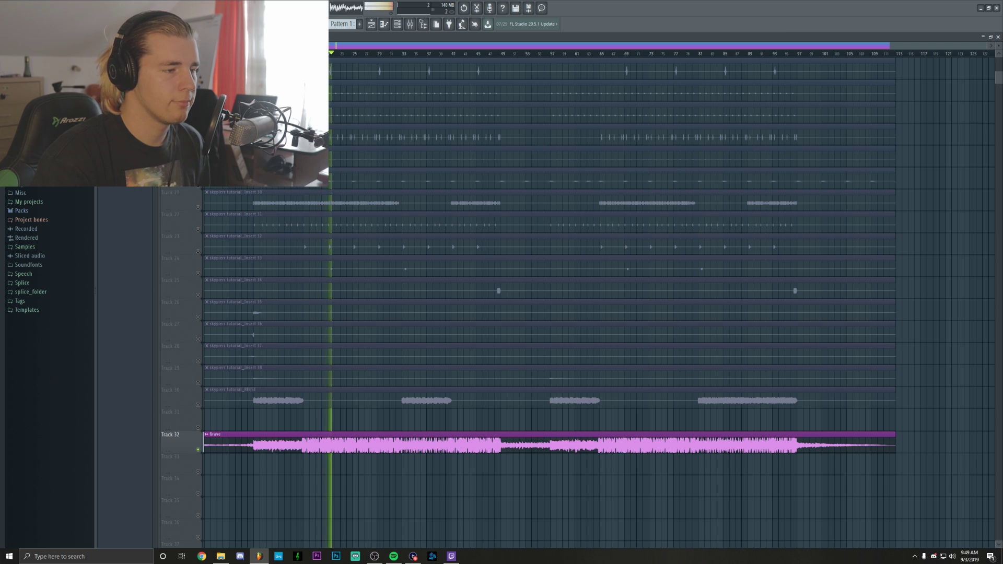
- Stop the soloed reference track, look over the individual stems, and play the unmixed song while watching the mixer levels
{"action": "key", "text": "space"}
{"action": "scroll", "coordinate": [425, 237], "scroll_direction": "up", "scroll_amount": 14}
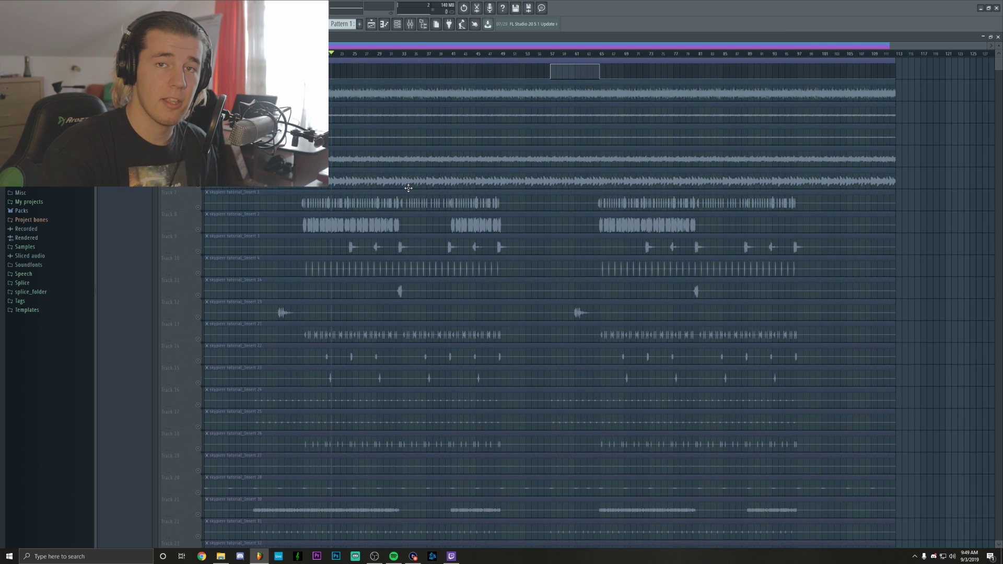
{"action": "scroll", "coordinate": [452, 238], "scroll_direction": "down", "scroll_amount": 7}
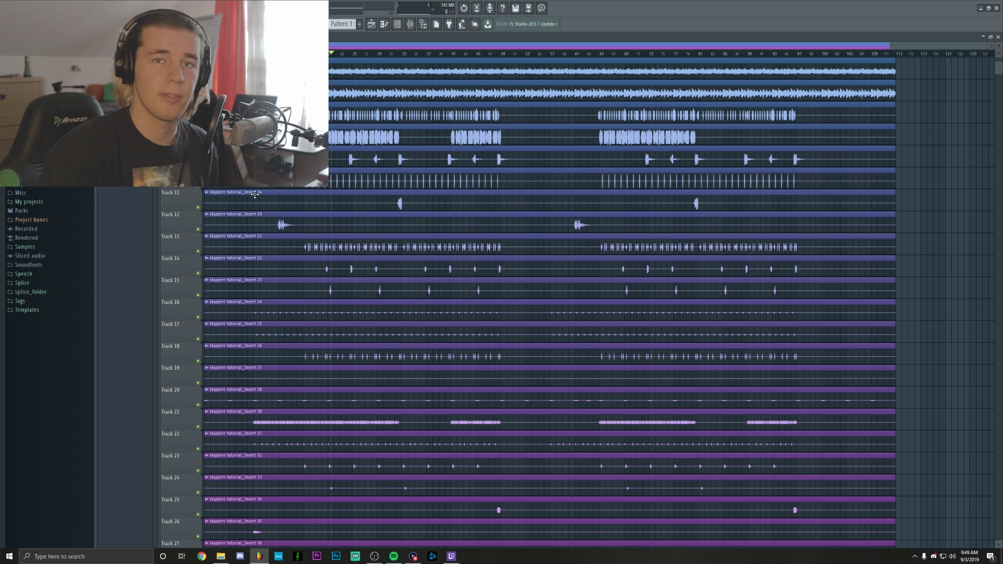
{"action": "key", "text": "space"}
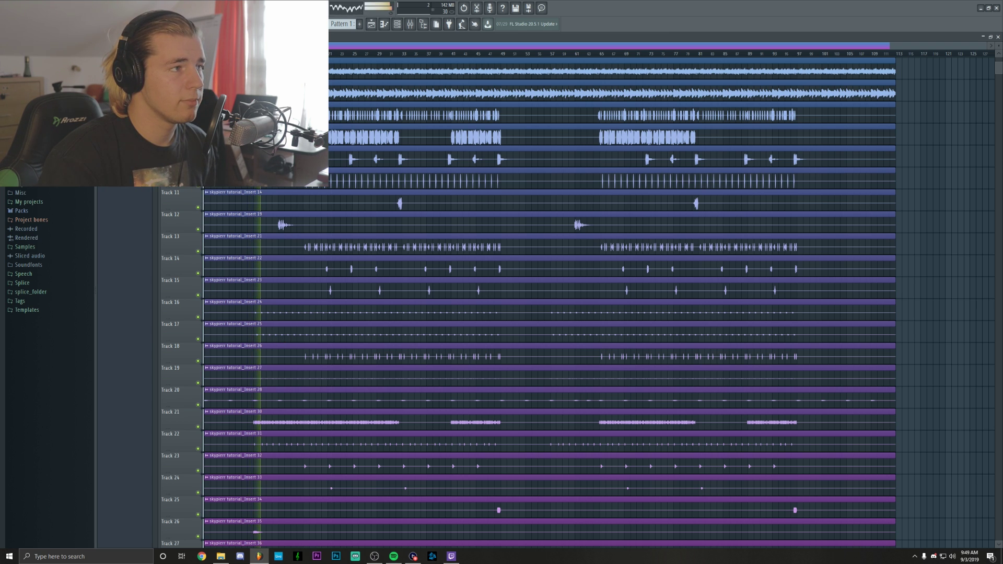
{"action": "left_click", "coordinate": [410, 23]}
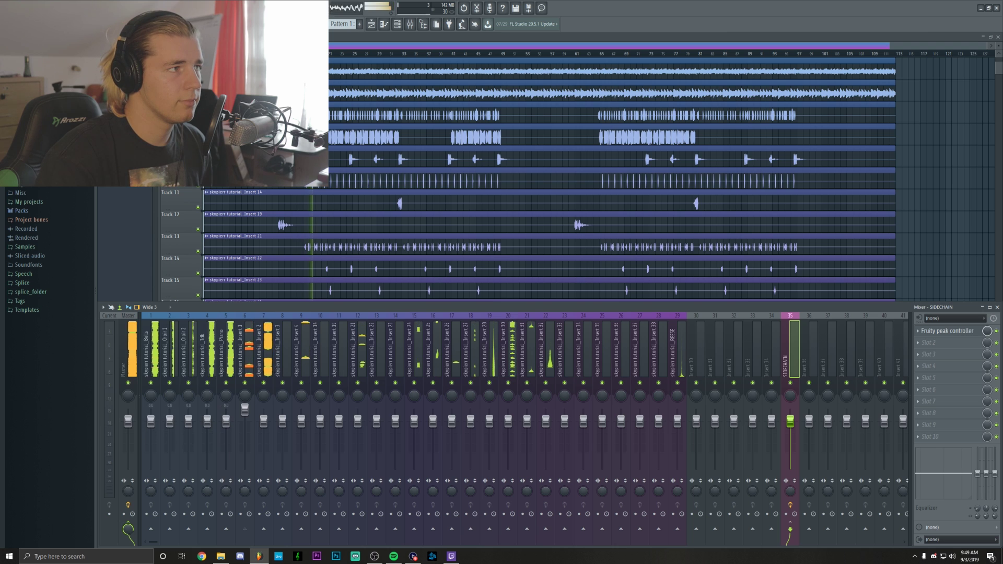
{"action": "key", "text": "space"}
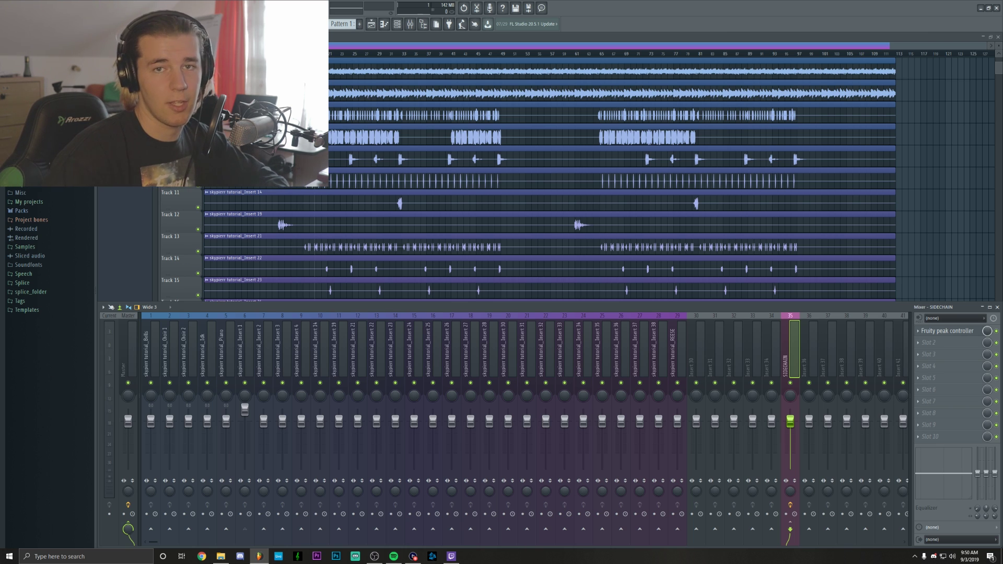
- Solo the Bells track in the playlist and play it from its opening section
{"action": "scroll", "coordinate": [611, 178], "scroll_direction": "up", "scroll_amount": 4}
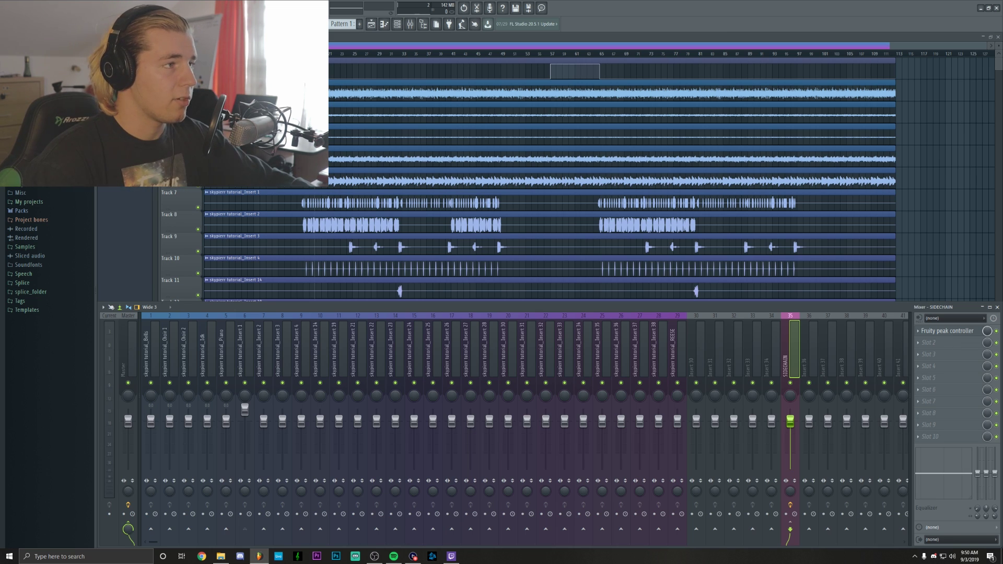
{"action": "key", "text": "F9"}
{"action": "scroll", "coordinate": [254, 54], "scroll_direction": "up", "scroll_amount": 4}
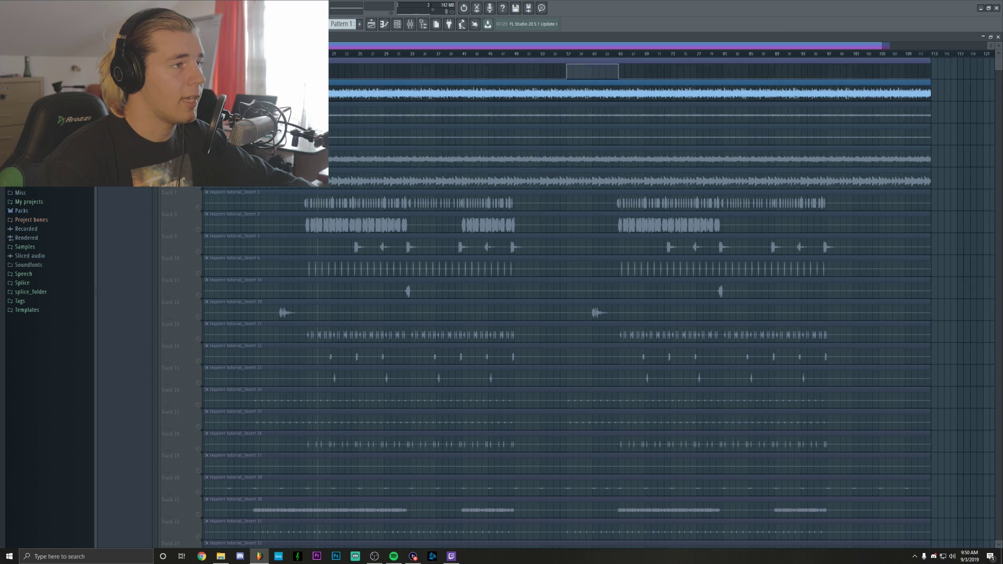
{"action": "key", "text": "space"}
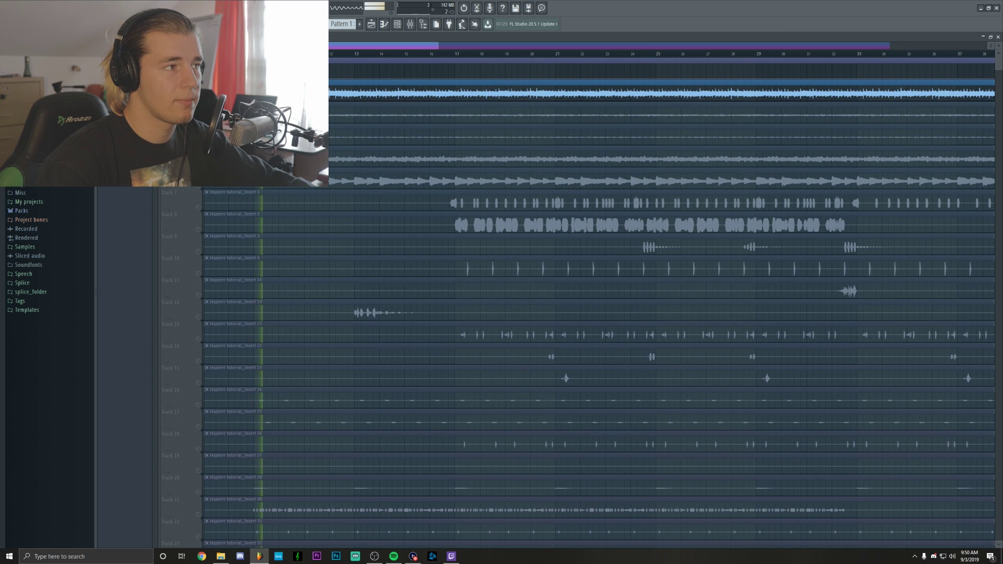
- Add Fruity Parametric EQ 2 to the first effect slot of the Bells mixer track and move its window into view
{"action": "left_click", "coordinate": [411, 25]}
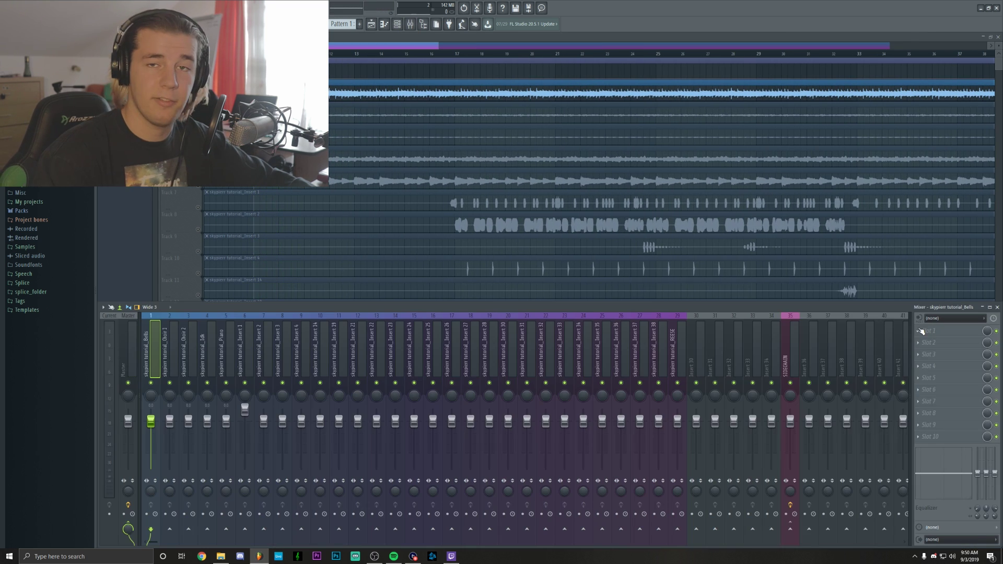
{"action": "left_click", "coordinate": [920, 332]}
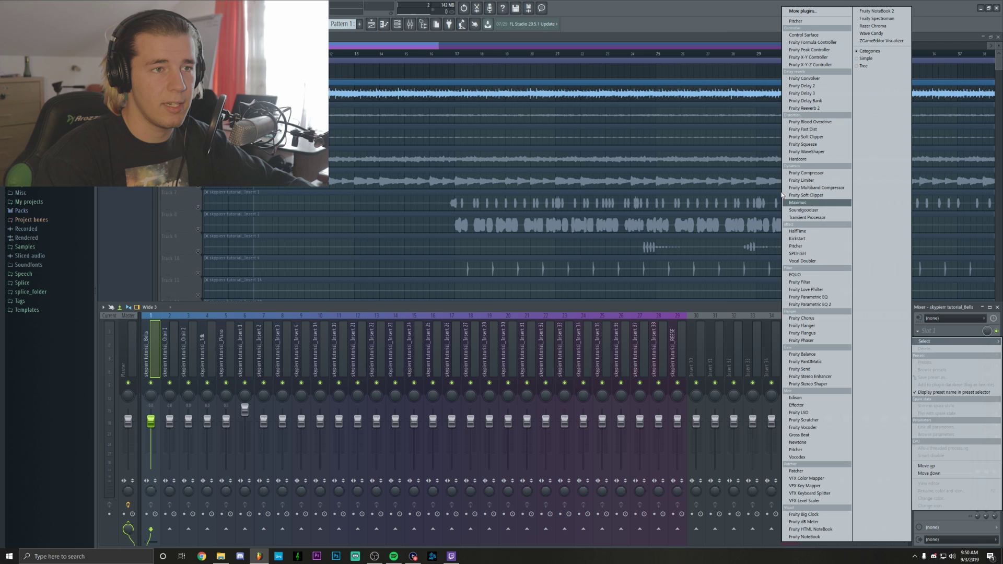
{"action": "left_click", "coordinate": [802, 107]}
{"action": "key", "text": "Escape"}
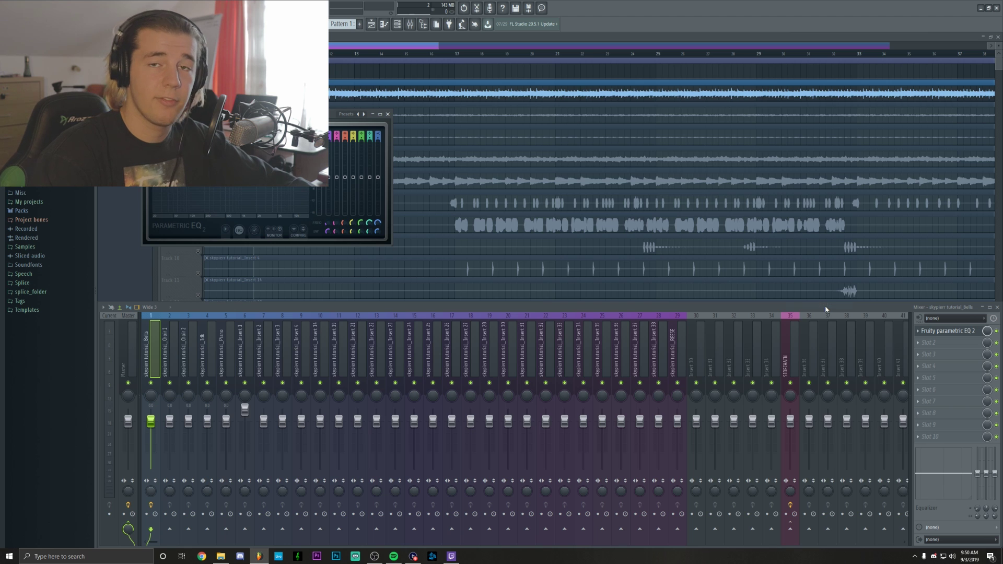
{"action": "left_click_drag", "start_coordinate": [275, 128], "coordinate": [423, 128]}
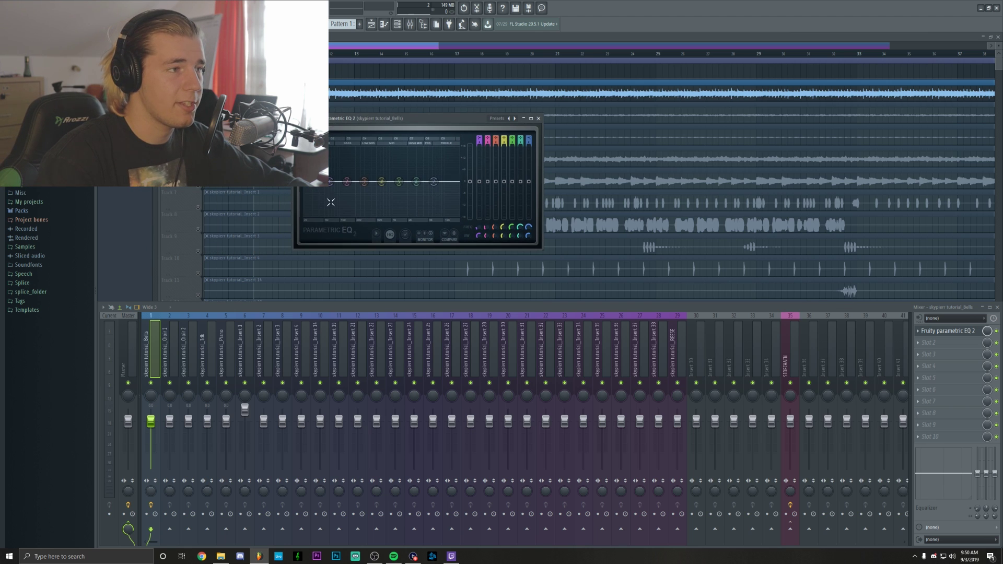
- Make EQ band 1 a steep high-pass on the Bells, raise its cutoff to between bands 2 and 3, and audition it
{"action": "key", "text": "space"}
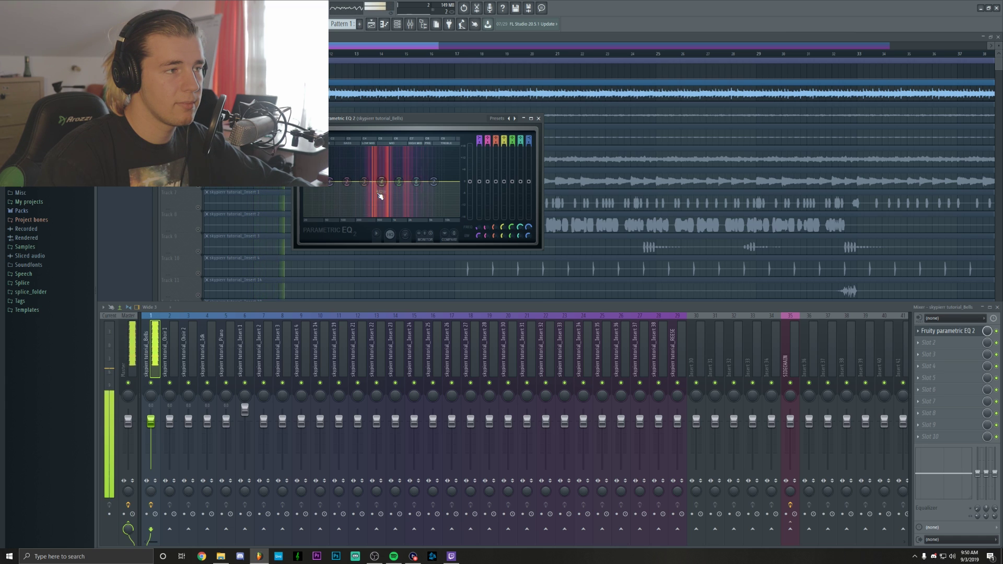
{"action": "key", "text": "space"}
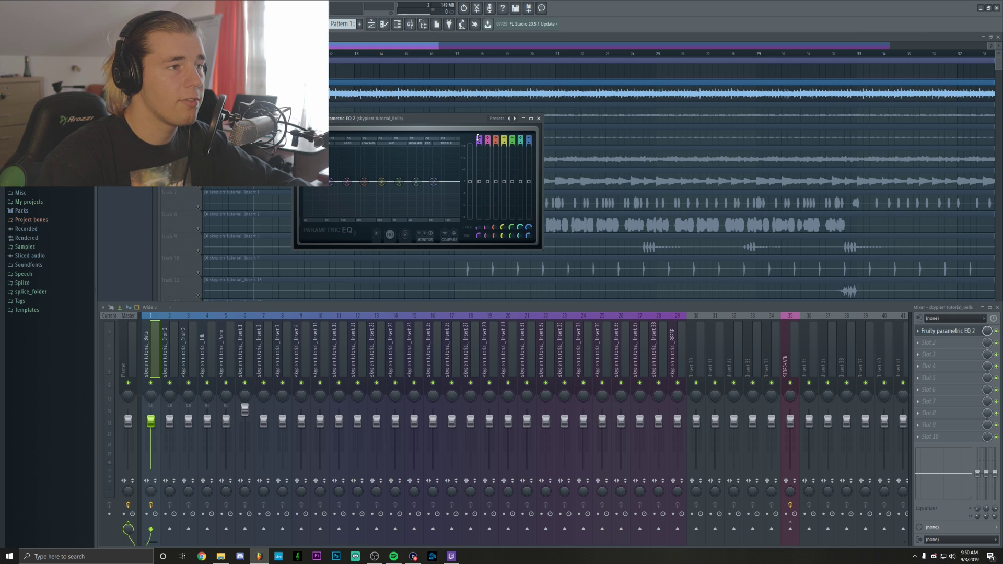
{"action": "scroll", "coordinate": [477, 138], "scroll_direction": "down", "scroll_amount": 2}
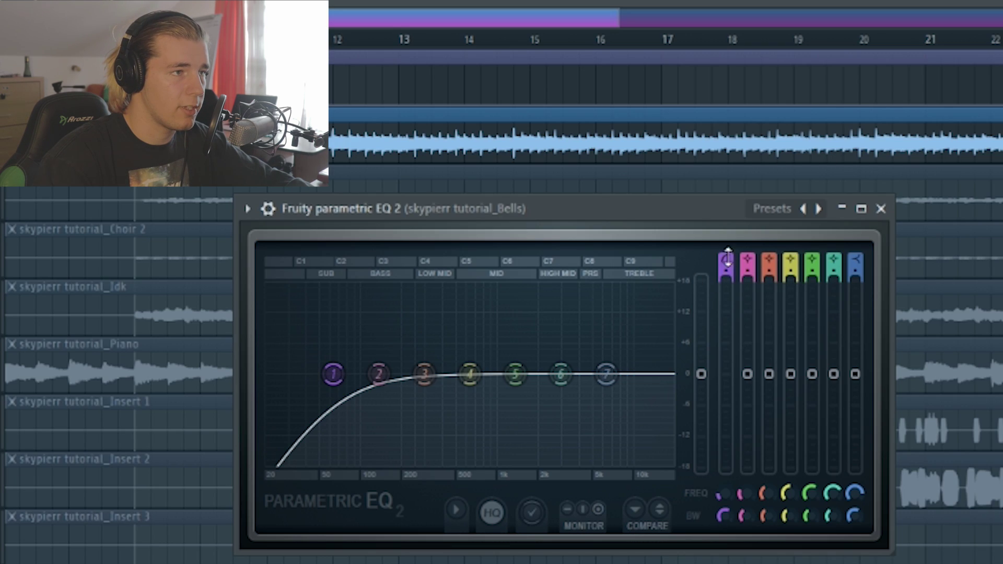
{"action": "left_click", "coordinate": [722, 280]}
{"action": "left_click_drag", "start_coordinate": [334, 374], "coordinate": [410, 385]}
{"action": "mouse_move", "coordinate": [409, 384]}
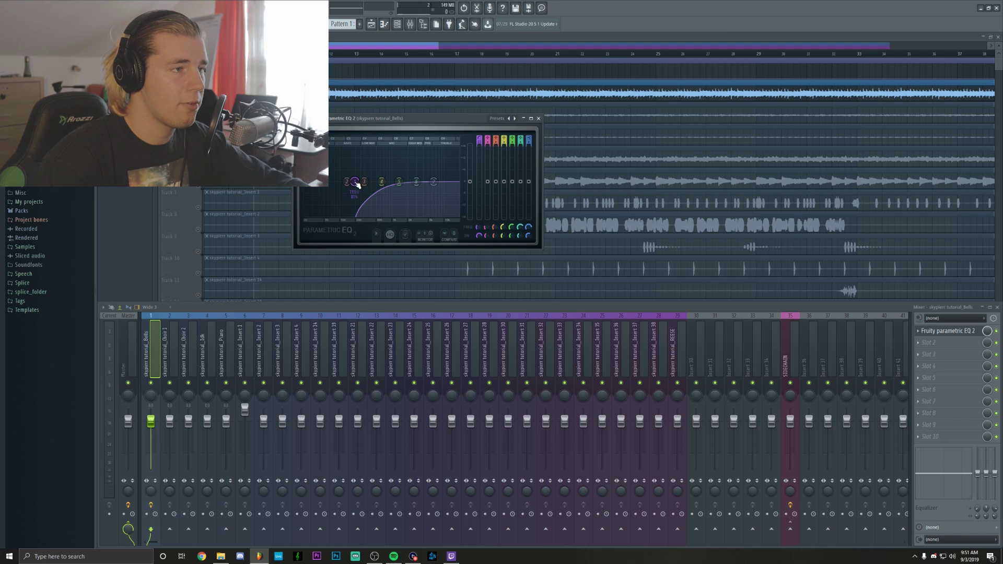
{"action": "key", "text": "space"}
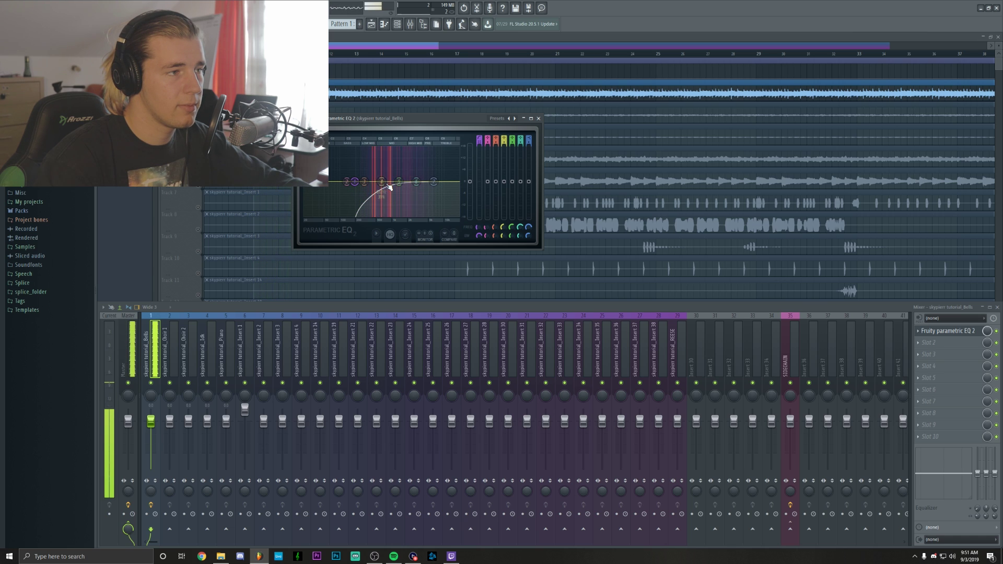
{"action": "key", "text": "space"}
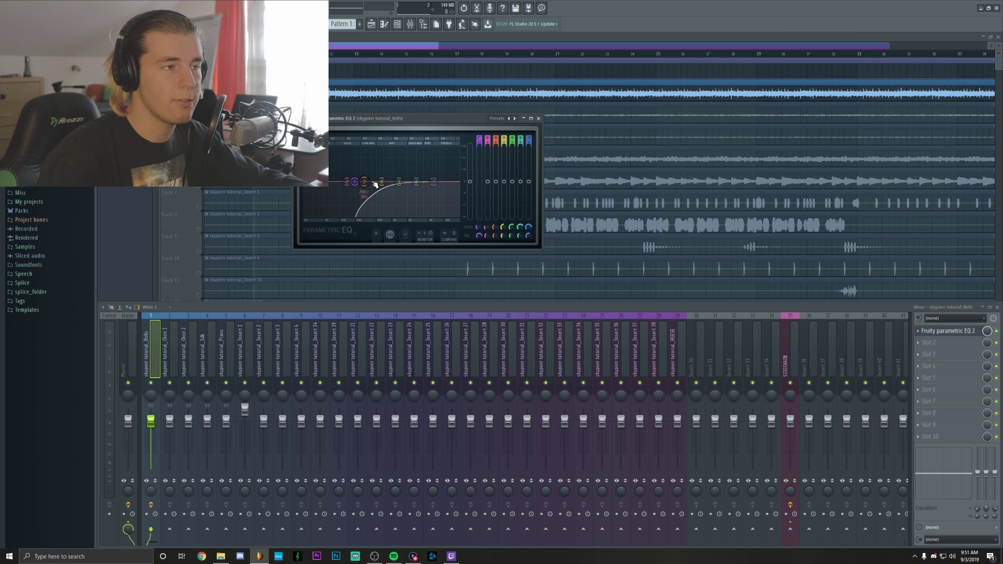
- Lower bands 4 and 6 on the Bells EQ to soften the mids and highs, audition the cuts, and close the EQ
{"action": "left_click_drag", "start_coordinate": [381, 181], "coordinate": [418, 189]}
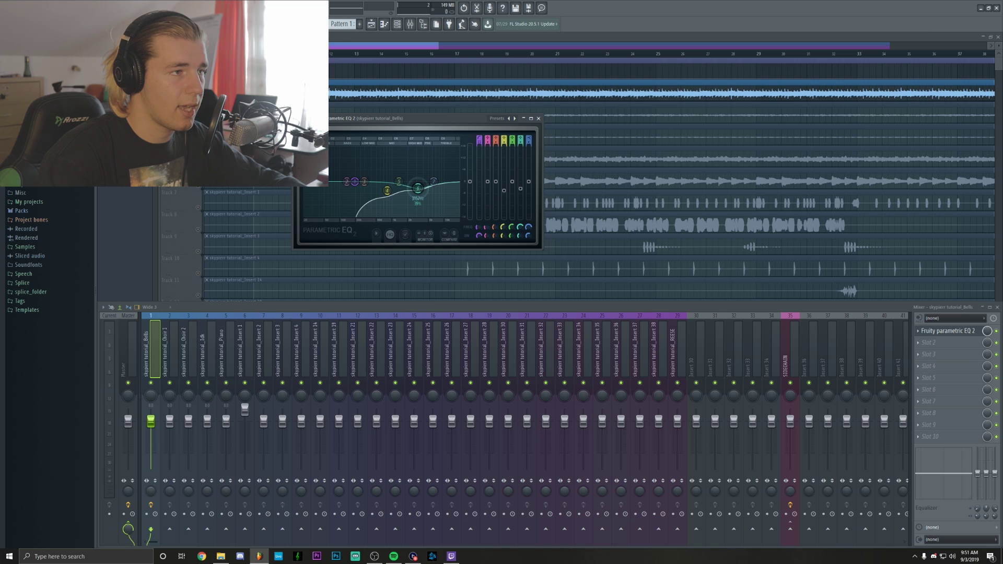
{"action": "key", "text": "space"}
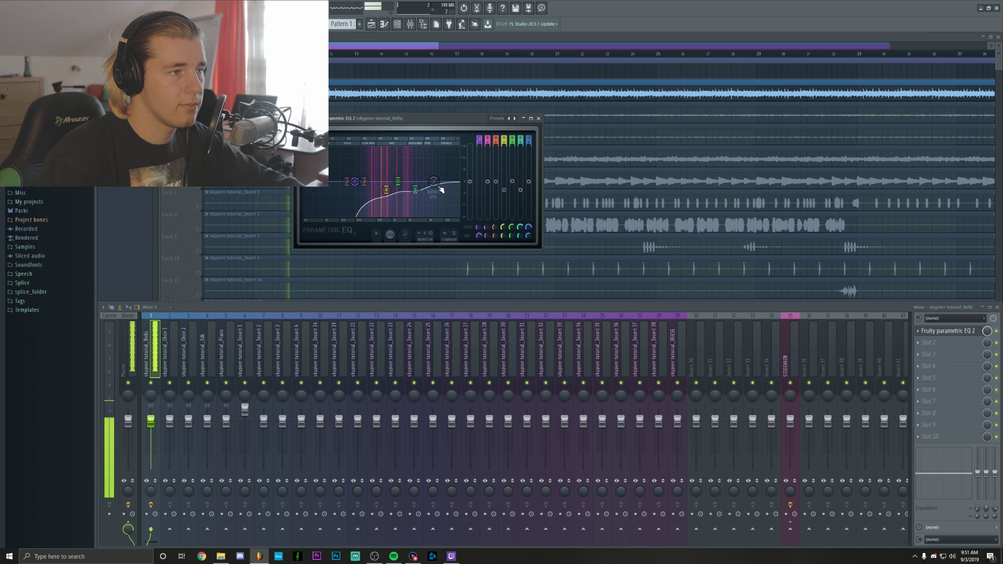
{"action": "key", "text": "space"}
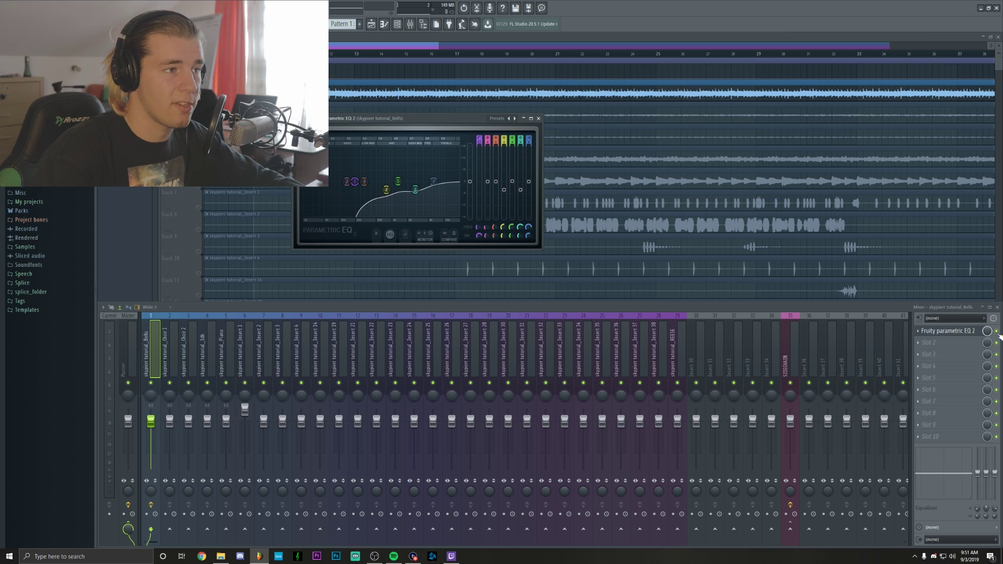
{"action": "key", "text": "space"}
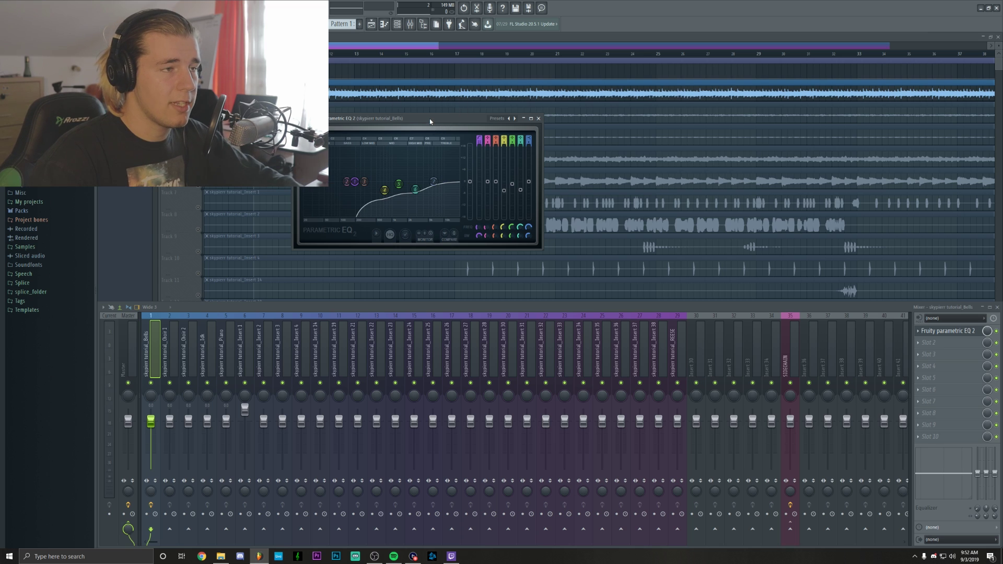
{"action": "left_click", "coordinate": [539, 119]}
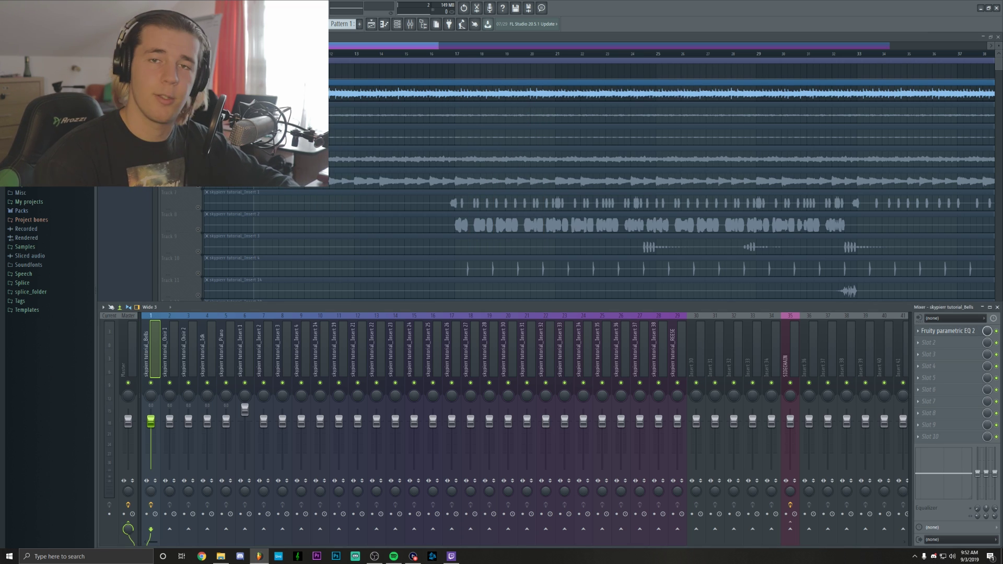
- Solo the Choir 1 track and add Fruity Parametric EQ 2 to the first effect slot of its mixer track
{"action": "left_click", "coordinate": [410, 24]}
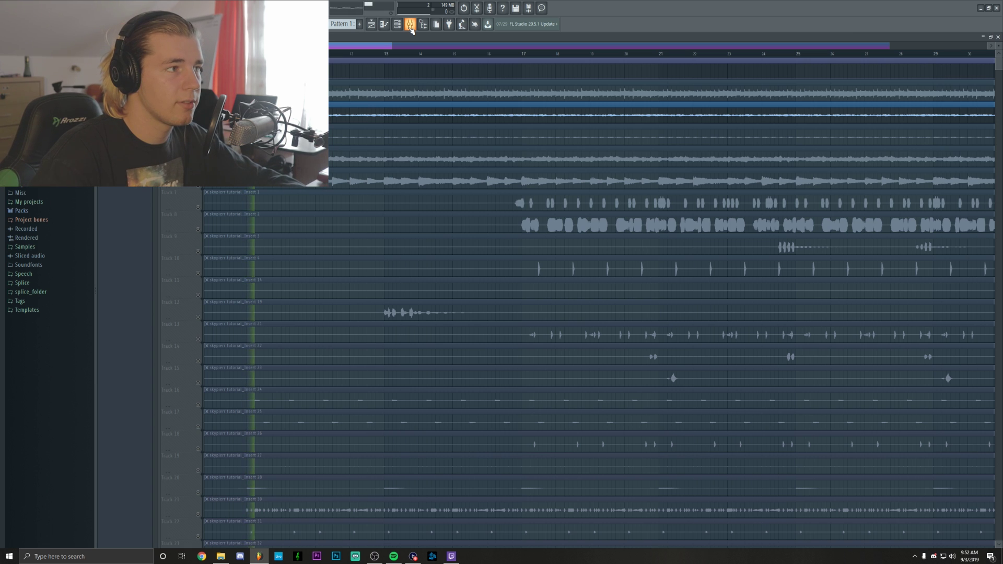
{"action": "left_click", "coordinate": [411, 24]}
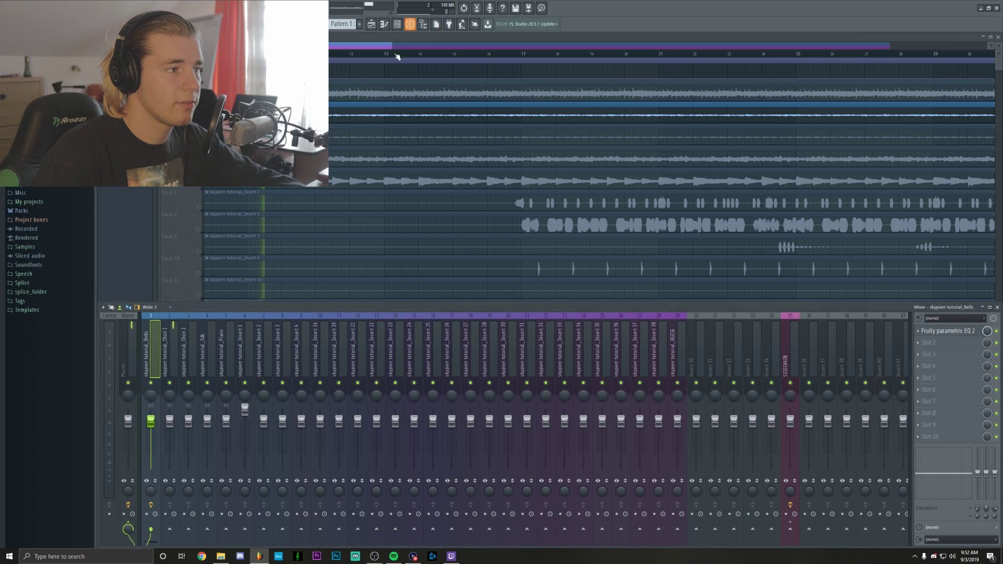
{"action": "left_click", "coordinate": [174, 351]}
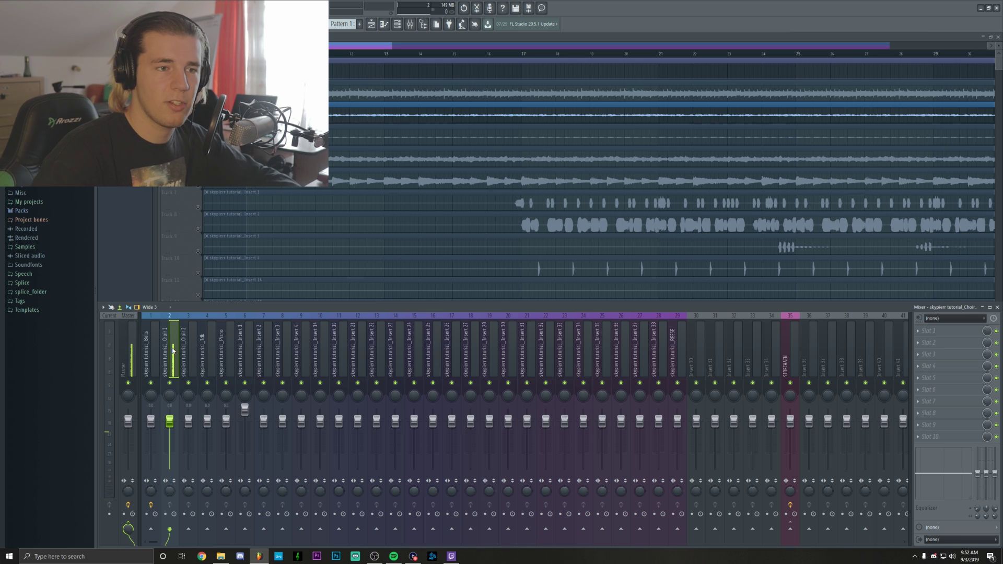
{"action": "left_click", "coordinate": [930, 331]}
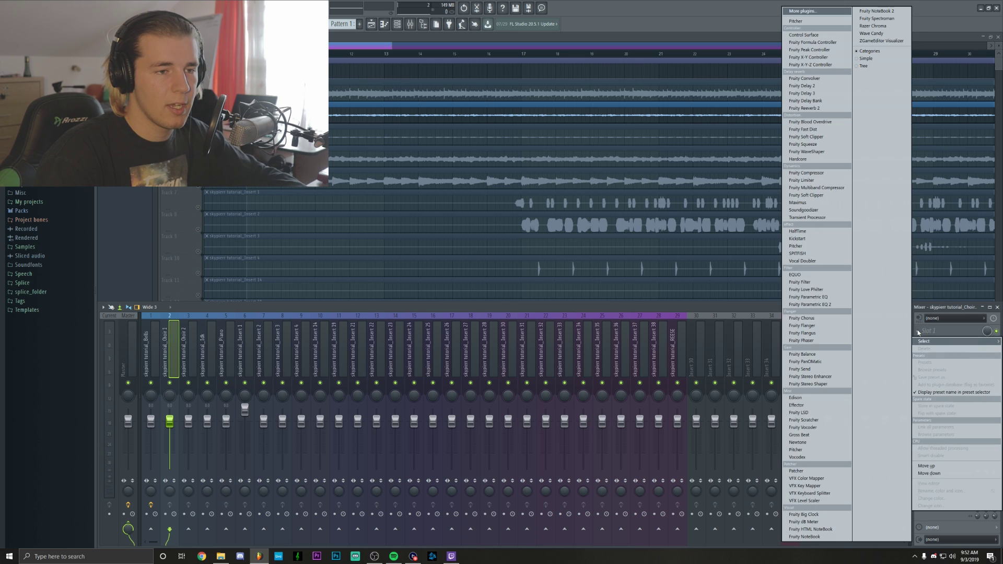
{"action": "left_click", "coordinate": [815, 319]}
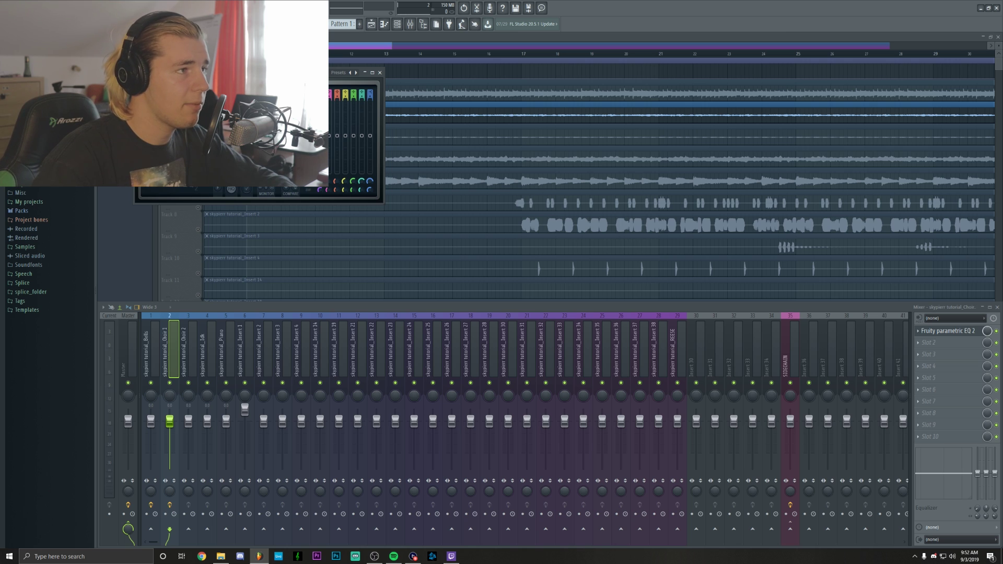
{"action": "left_click_drag", "start_coordinate": [259, 72], "coordinate": [500, 117]}
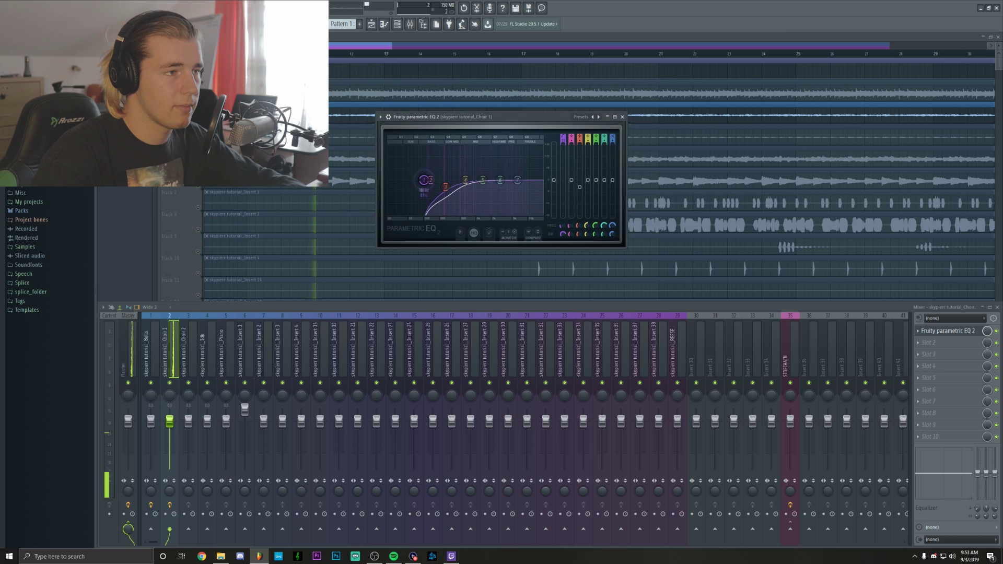
- Shape the Choir 1 EQ with a high-pass on band 1, cuts on bands 3, 4 and 5, and a boost on band 7
{"action": "mouse_move", "coordinate": [465, 180]}
{"action": "left_mouse_down"}
{"action": "mouse_move", "coordinate": [444, 182]}
{"action": "mouse_move", "coordinate": [467, 186]}
{"action": "left_mouse_up"}
{"action": "left_click_drag", "start_coordinate": [483, 180], "coordinate": [426, 180]}
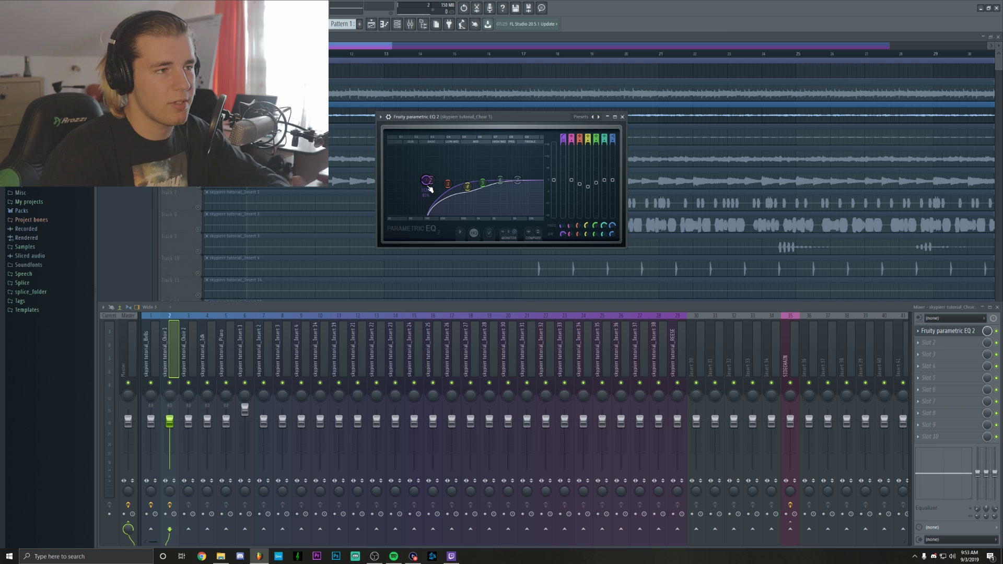
{"action": "left_click_drag", "start_coordinate": [429, 188], "coordinate": [432, 183]}
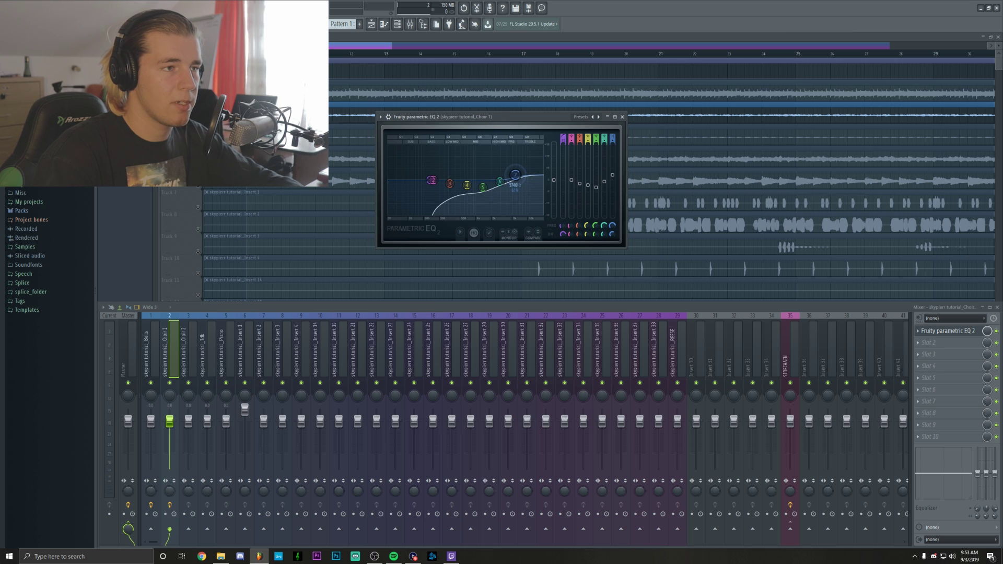
{"action": "key", "text": "space"}
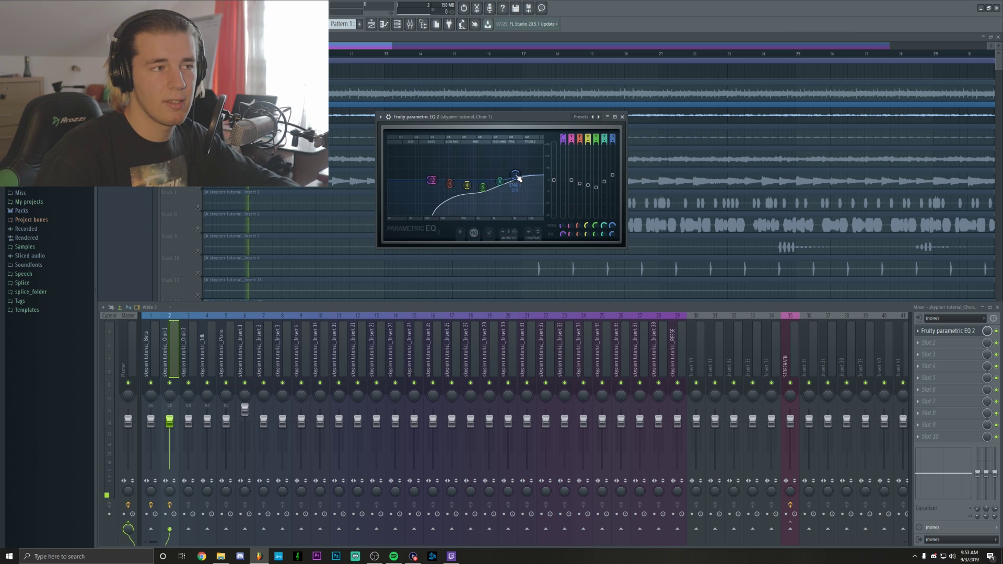
{"action": "mouse_move", "coordinate": [517, 178]}
{"action": "left_mouse_down"}
{"action": "mouse_move", "coordinate": [518, 154]}
{"action": "mouse_move", "coordinate": [512, 170]}
{"action": "left_mouse_up"}
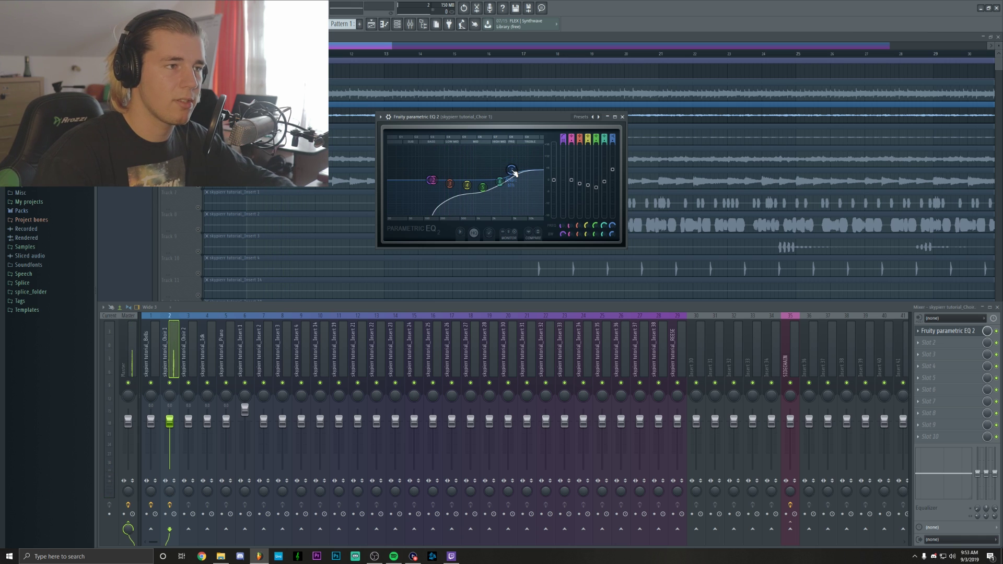
{"action": "left_click", "coordinate": [622, 116]}
- Solo the Choir 2 track in the playlist and select its mixer track
{"action": "left_click", "coordinate": [198, 142]}
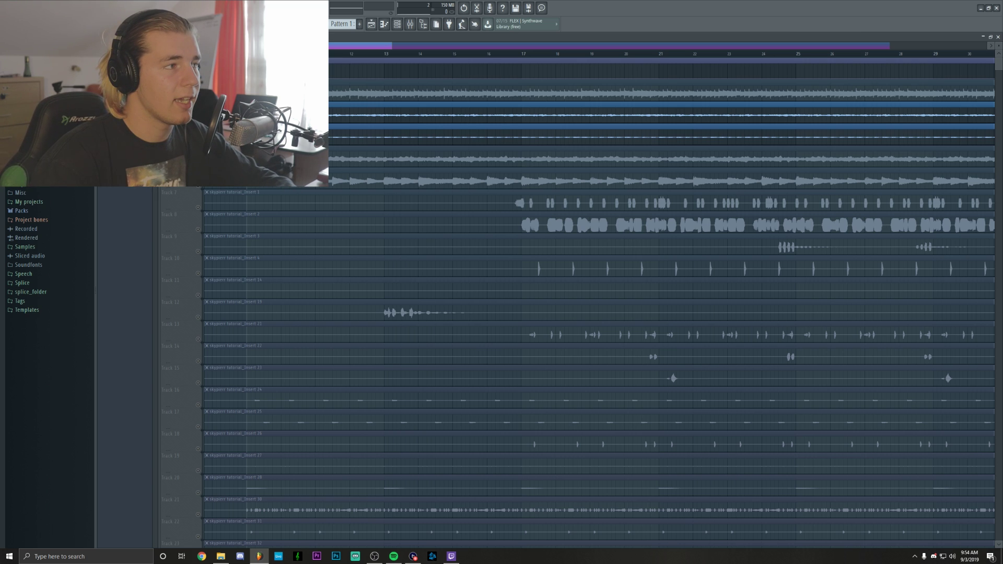
{"action": "key", "text": "F9"}
{"action": "left_click", "coordinate": [197, 355]}
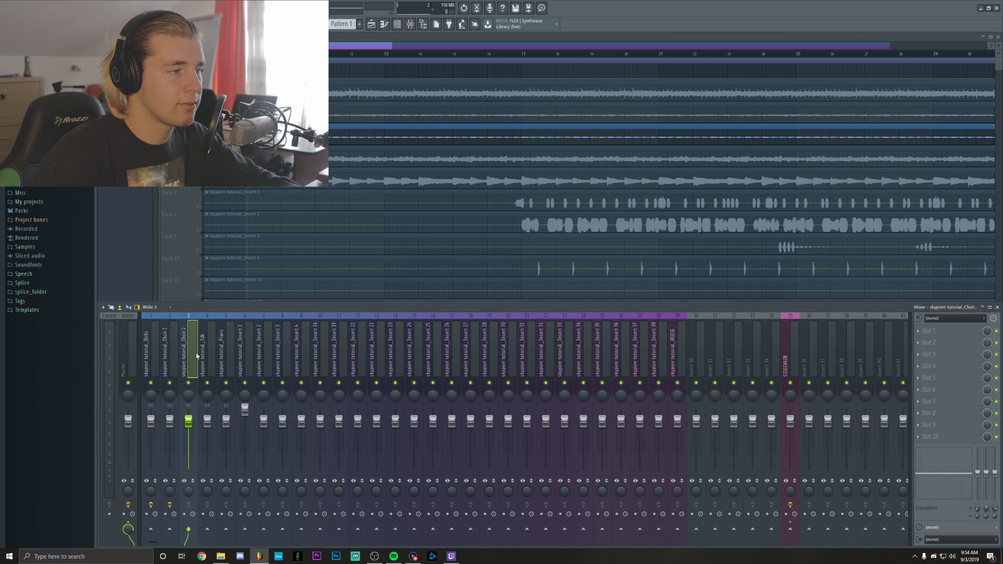
- Audition the Choir 2 track and add Fruity Parametric EQ 2 to the first effect slot of its mixer track
{"action": "key", "text": "space"}
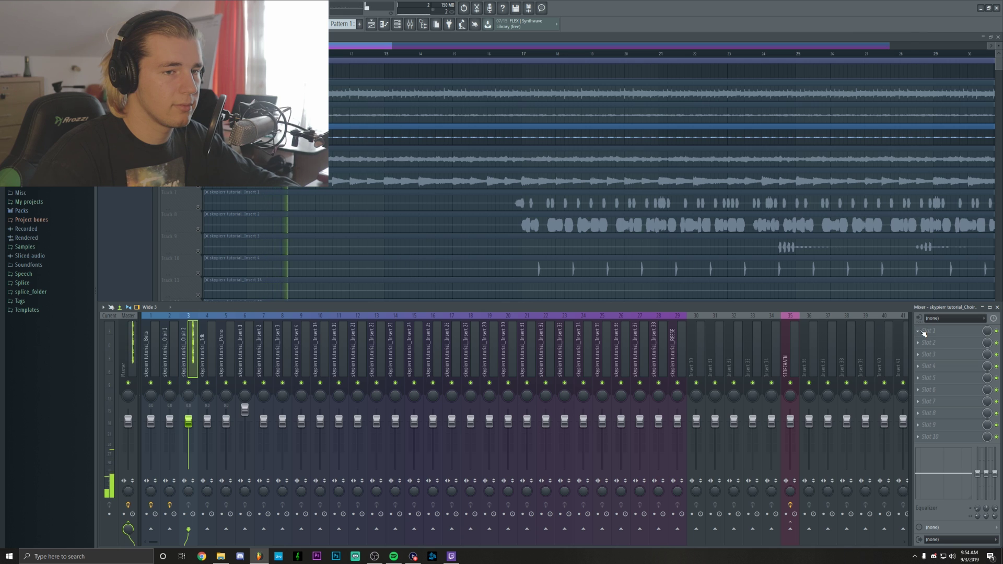
{"action": "left_click", "coordinate": [924, 334]}
{"action": "left_click", "coordinate": [817, 306]}
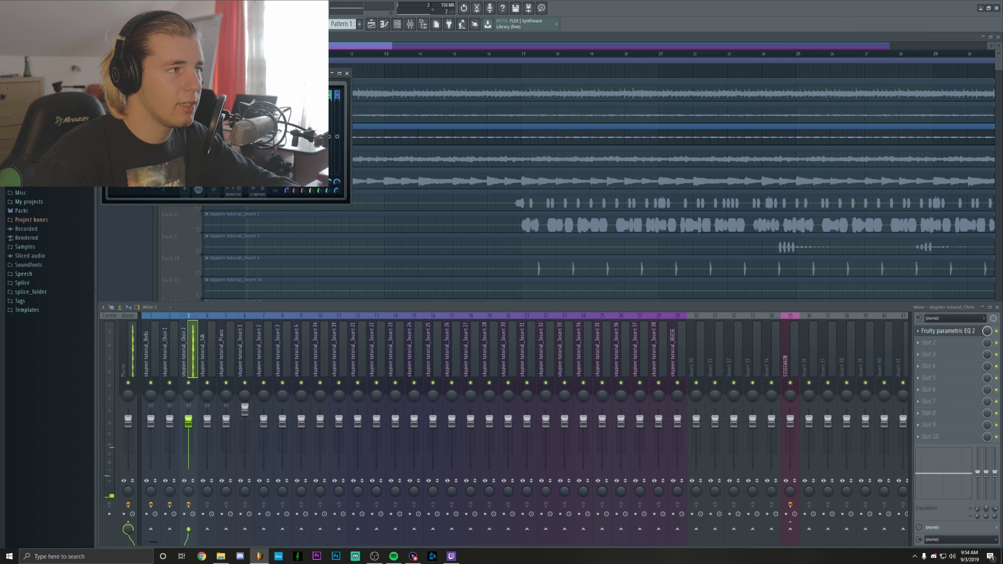
{"action": "left_click_drag", "start_coordinate": [264, 74], "coordinate": [573, 118]}
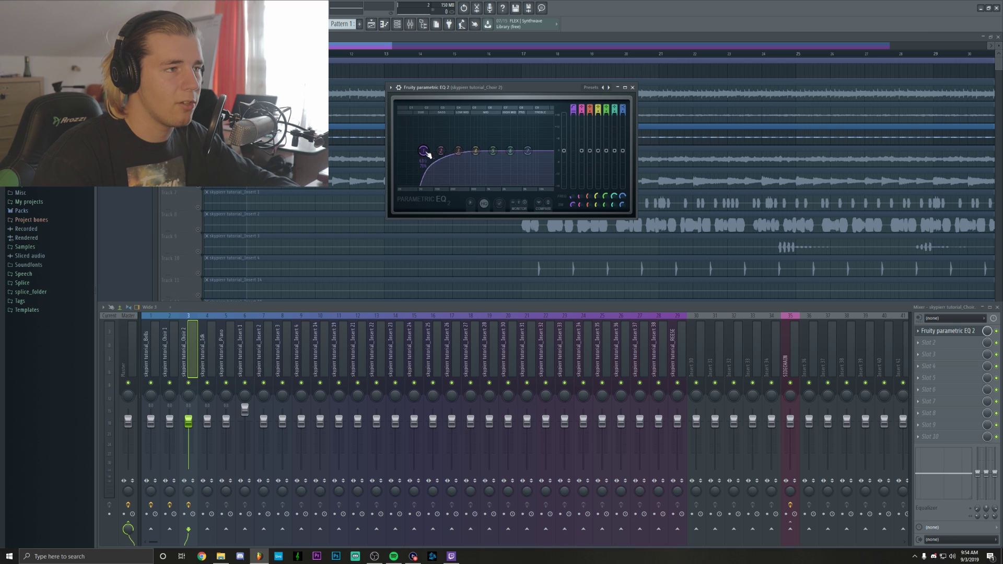
- Raise the band 1 high-pass cutoff on the Choir 2 EQ, cut bands 4, 5 and 6, and boost band 7 slightly during playback
{"action": "left_click_drag", "start_coordinate": [427, 153], "coordinate": [448, 151]}
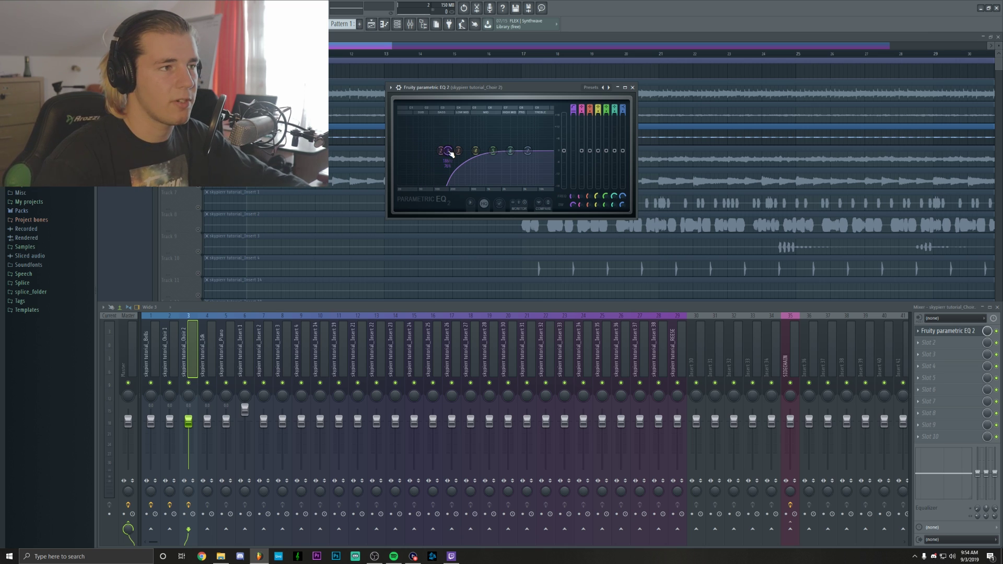
{"action": "mouse_move", "coordinate": [476, 151]}
{"action": "left_mouse_down"}
{"action": "mouse_move", "coordinate": [482, 163]}
{"action": "mouse_move", "coordinate": [477, 155]}
{"action": "left_mouse_up"}
{"action": "left_click_drag", "start_coordinate": [511, 150], "coordinate": [496, 154]}
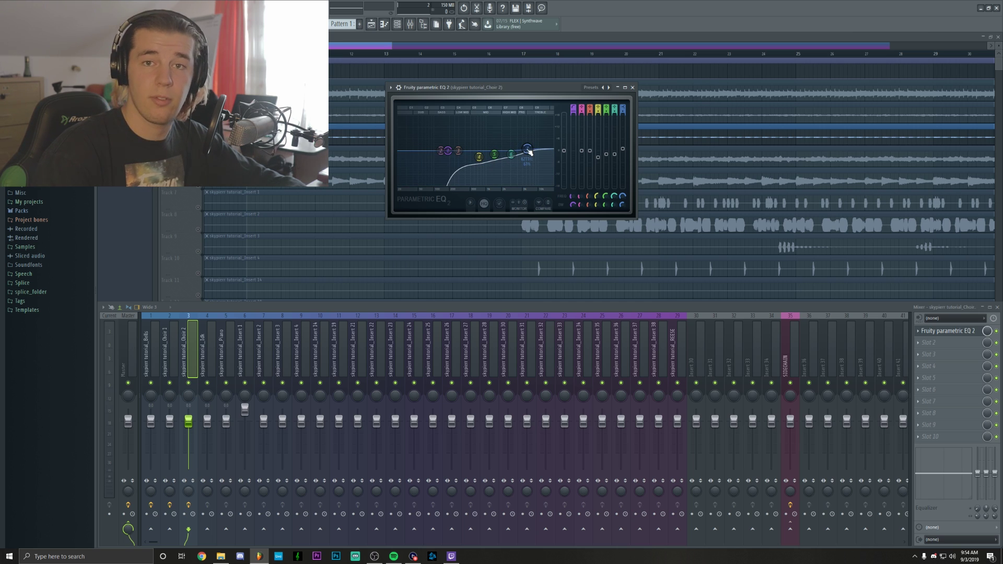
{"action": "key", "text": "space"}
{"action": "left_click_drag", "start_coordinate": [528, 150], "coordinate": [523, 146]}
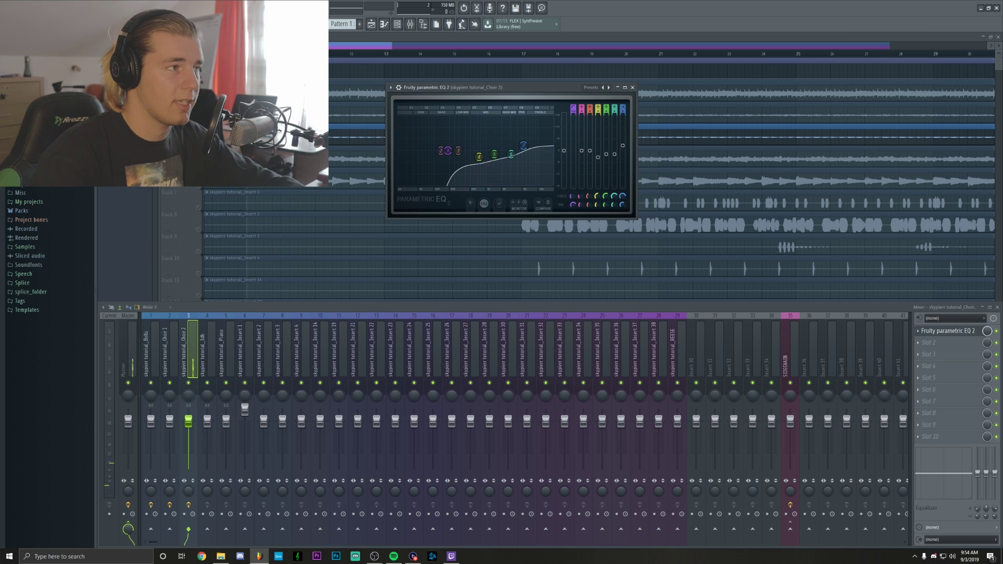
- Enable the Choir 1 track alongside Choir 2 and audition the two choirs together
{"action": "left_click", "coordinate": [198, 120]}
{"action": "key", "text": "space"}
{"action": "left_click", "coordinate": [411, 24]}
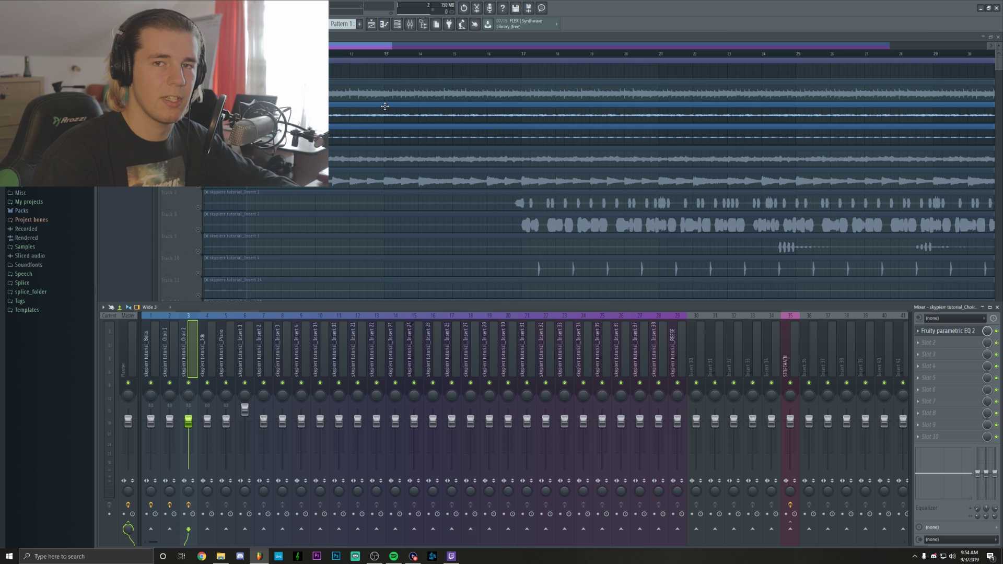
- Solo and audition the Idk track, and open Fruity Parametric EQ 2 in the first slot of its mixer track
{"action": "left_click", "coordinate": [397, 26]}
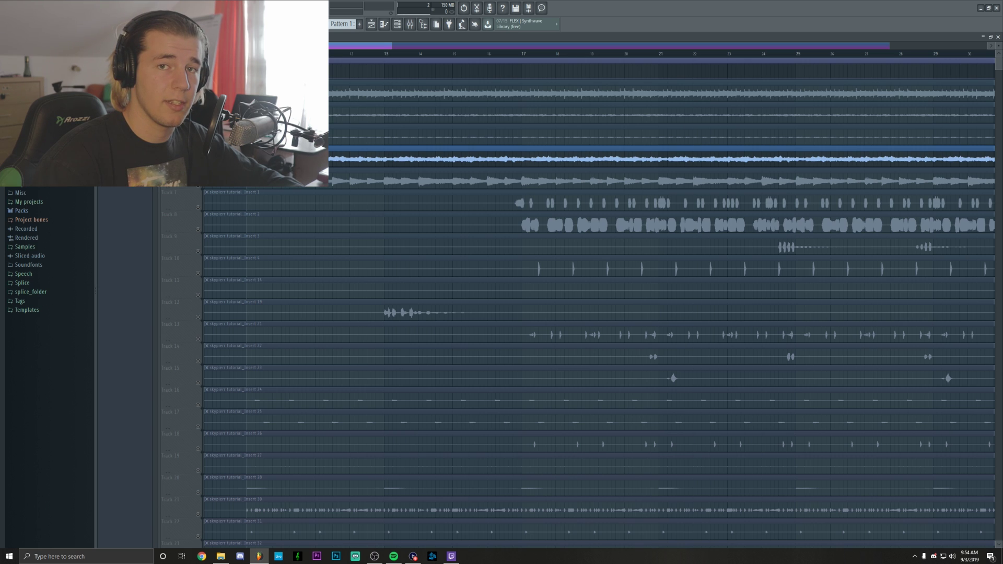
{"action": "key", "text": "space"}
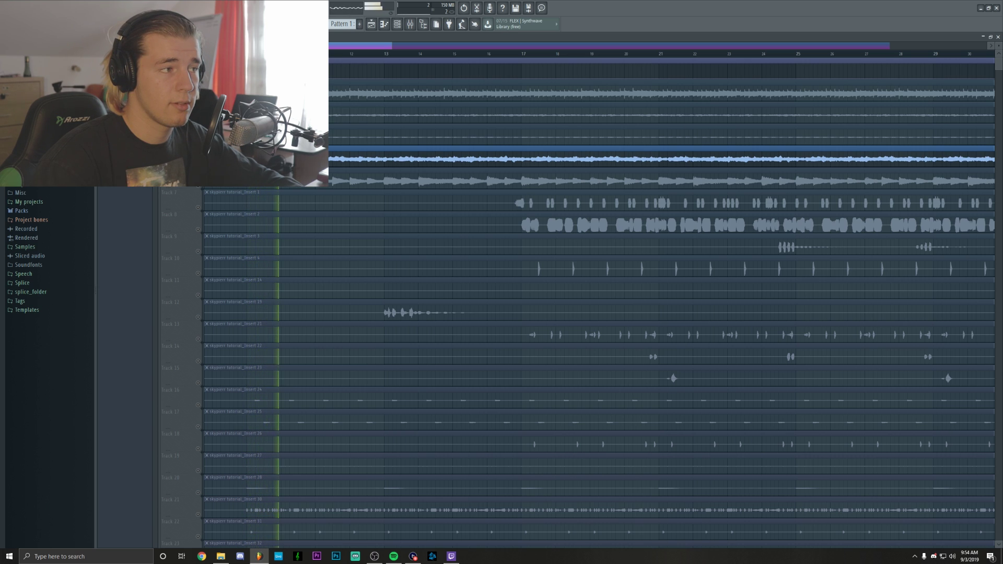
{"action": "key", "text": "space"}
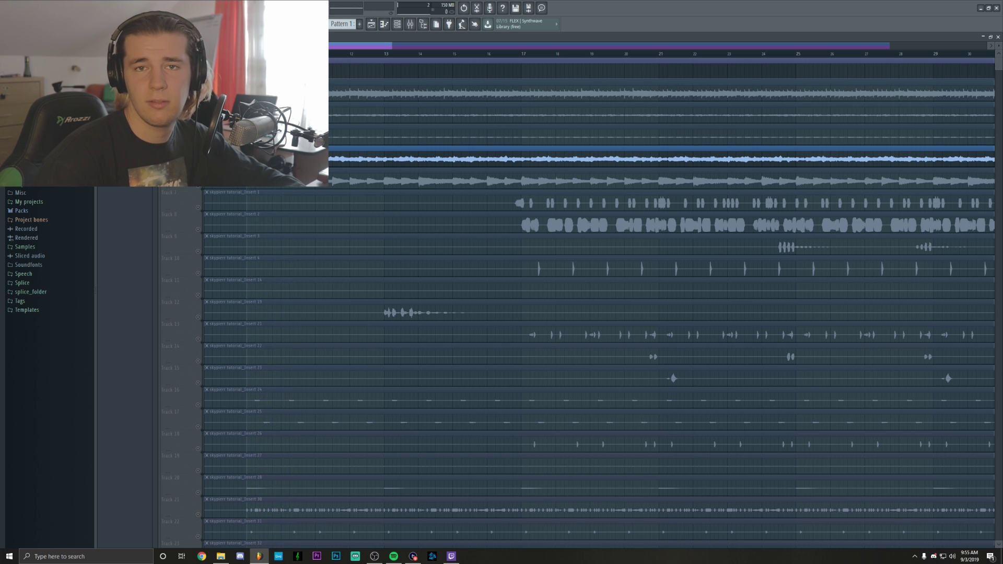
{"action": "key", "text": "F9"}
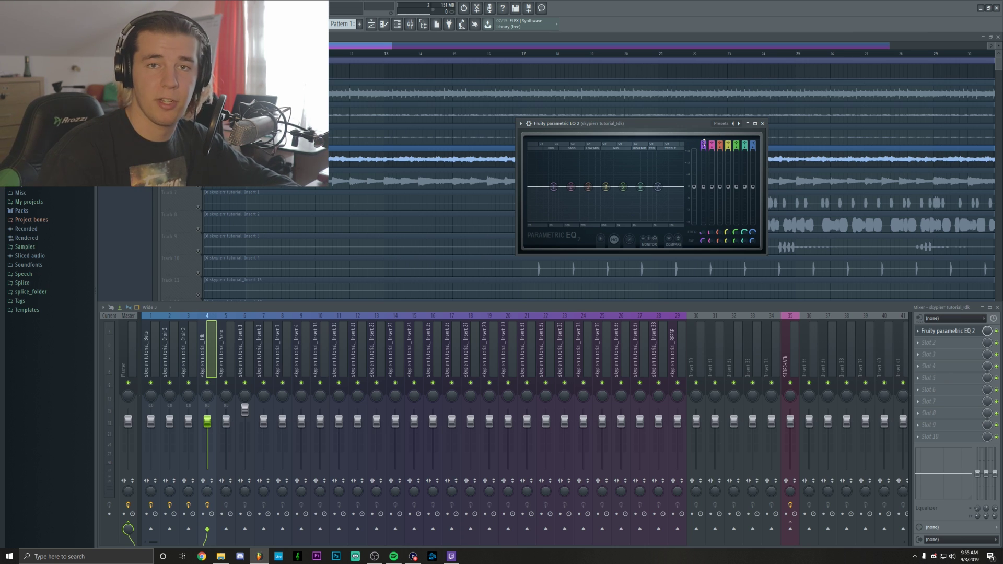
- Set band 1 of the Idk EQ to a high-pass, adjust its slope, cut bands 4, 5 and 6, raise band 7, and audition the result
{"action": "left_click", "coordinate": [703, 143]}
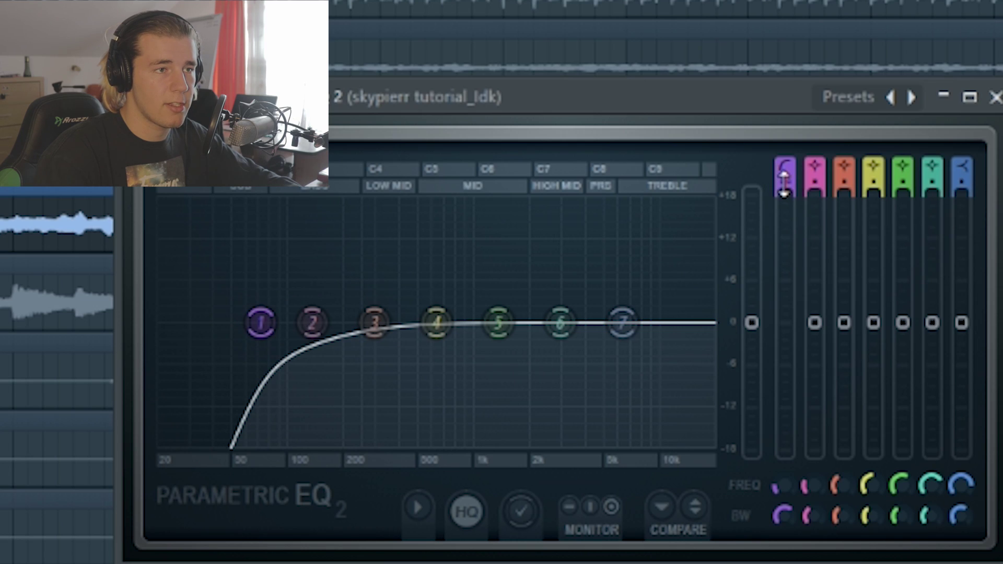
{"action": "scroll", "coordinate": [784, 184], "scroll_direction": "up", "scroll_amount": 1}
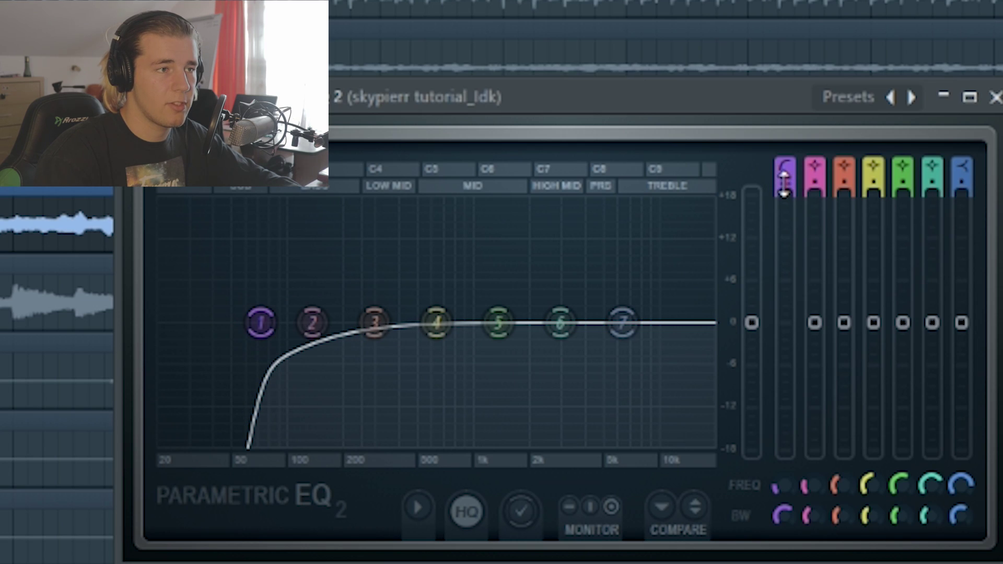
{"action": "mouse_move", "coordinate": [412, 316]}
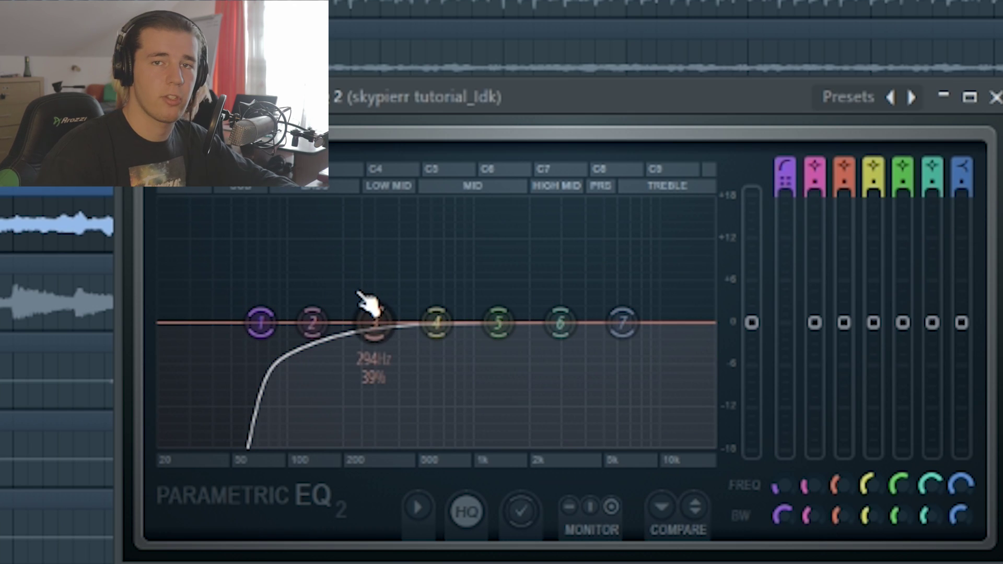
{"action": "scroll", "coordinate": [786, 178], "scroll_direction": "down", "scroll_amount": 2}
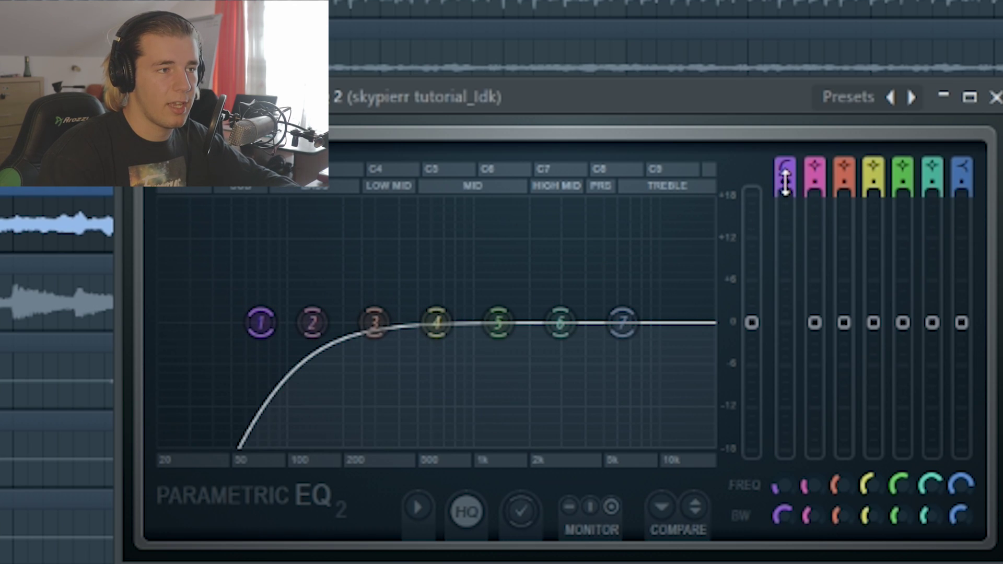
{"action": "scroll", "coordinate": [795, 198], "scroll_direction": "up", "scroll_amount": 1}
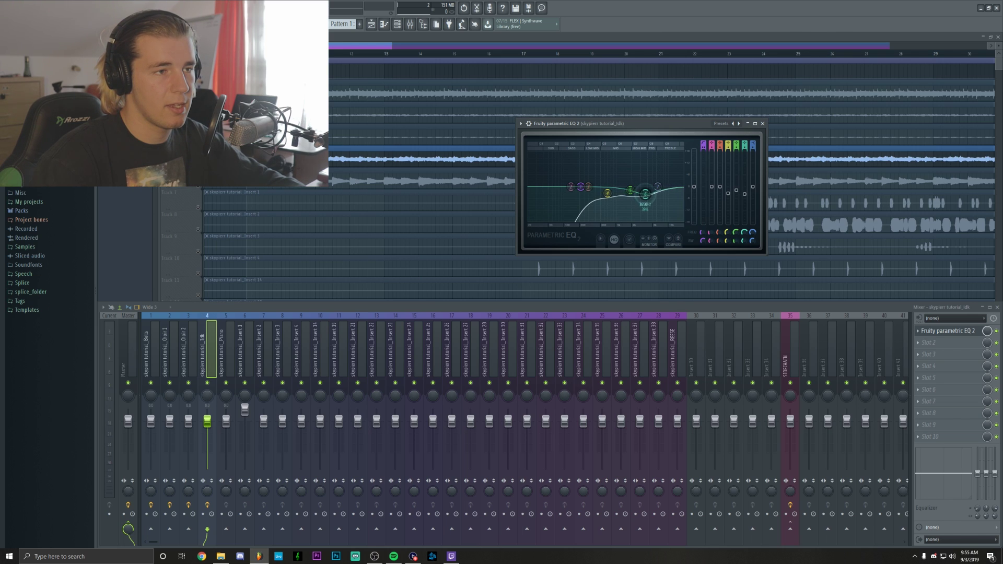
{"action": "key", "text": "space"}
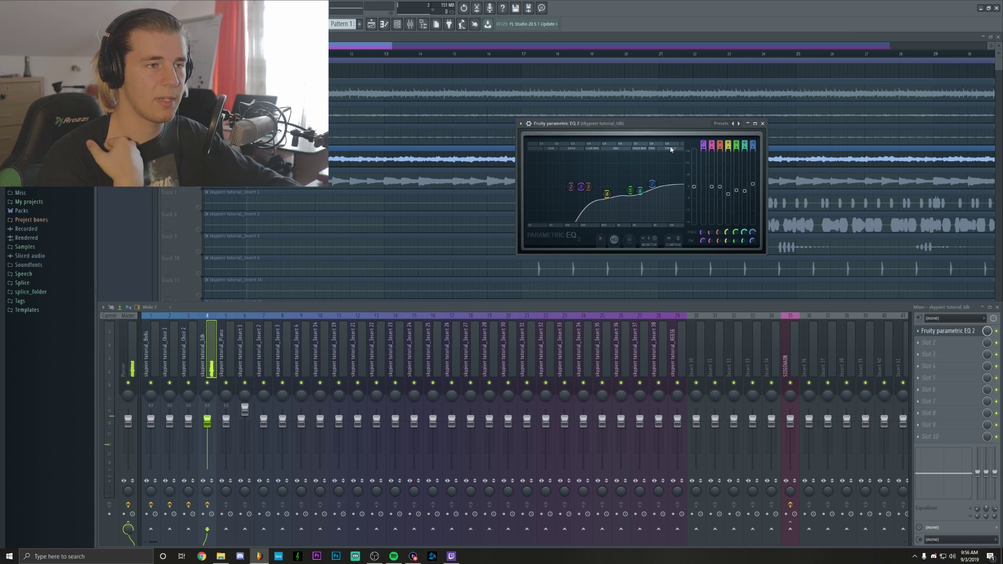
{"action": "key", "text": "space"}
- Add a second Fruity Parametric EQ 2 to the second slot of the Idk track and set its band 1 to high-pass
{"action": "left_click", "coordinate": [918, 343]}
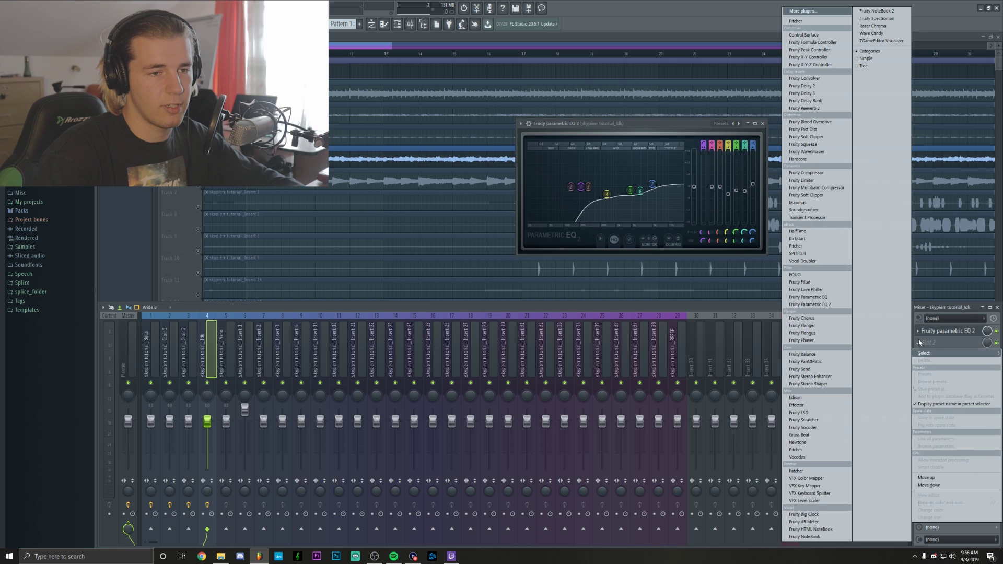
{"action": "left_click", "coordinate": [818, 306]}
{"action": "left_click", "coordinate": [793, 201]}
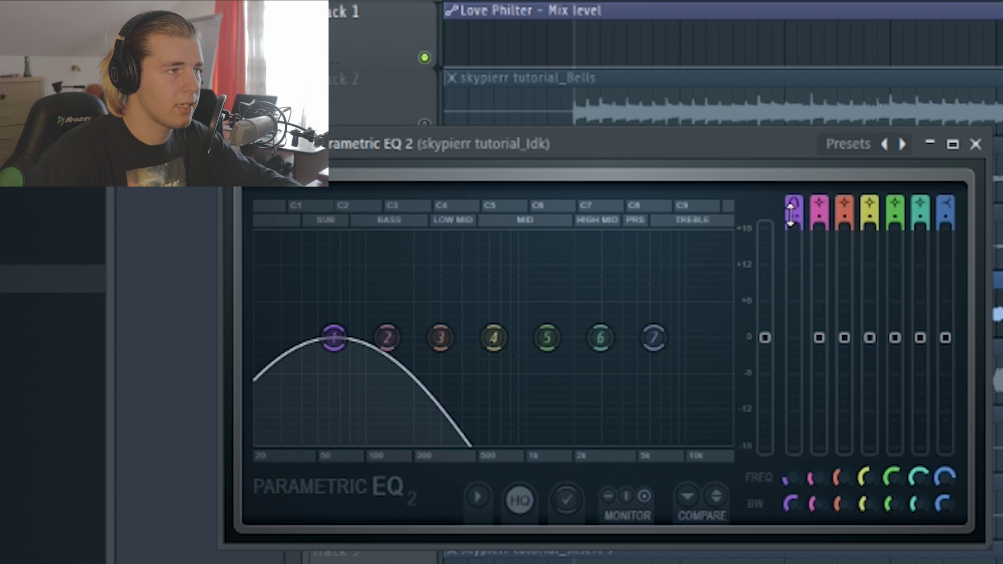
{"action": "left_click", "coordinate": [793, 202]}
- Adjust the high-pass cutoff on the second Idk EQ while auditioning the track, and close the EQ windows
{"action": "left_click_drag", "start_coordinate": [335, 337], "coordinate": [486, 337]}
{"action": "left_click_drag", "start_coordinate": [554, 144], "coordinate": [394, 120]}
{"action": "key", "text": "space"}
{"action": "mouse_move", "coordinate": [369, 181]}
{"action": "left_mouse_down"}
{"action": "mouse_move", "coordinate": [334, 182]}
{"action": "mouse_move", "coordinate": [369, 182]}
{"action": "mouse_move", "coordinate": [349, 184]}
{"action": "left_mouse_up"}
{"action": "key", "text": "space"}
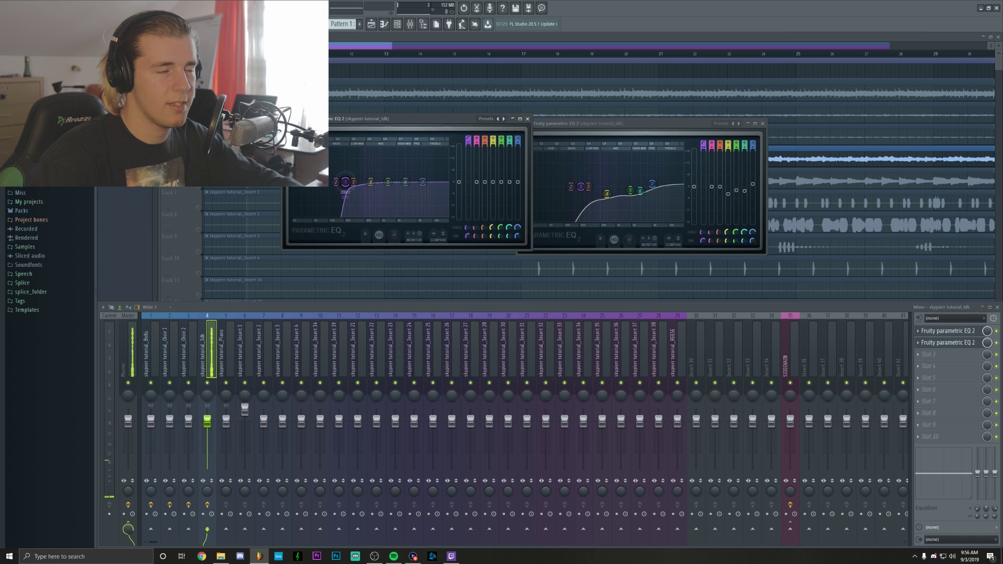
{"action": "left_click", "coordinate": [898, 266]}
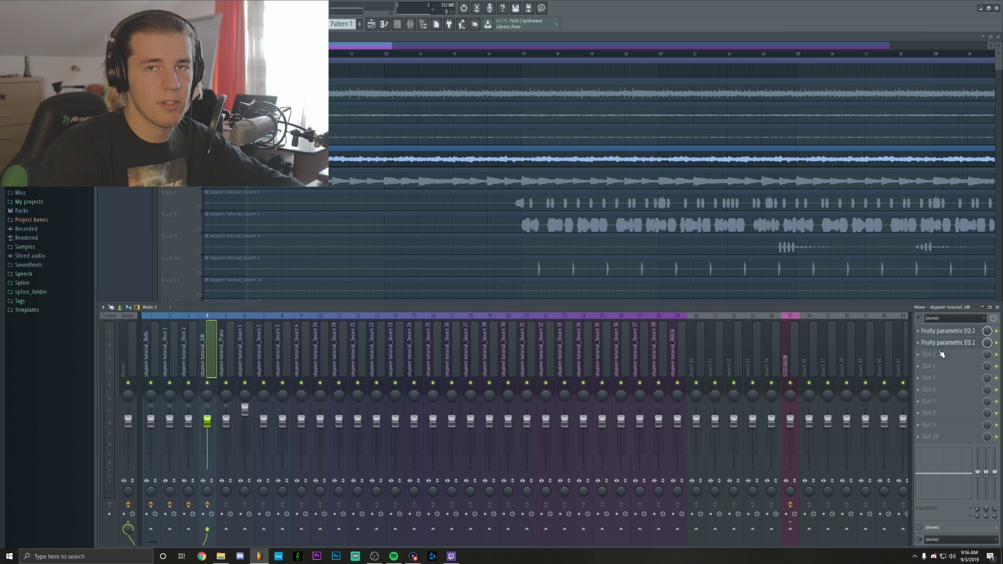
{"action": "key", "text": "ctrl+z"}
- Solo the Piano track in the playlist, select its mixer track, and start auditioning it
{"action": "key", "text": "F9"}
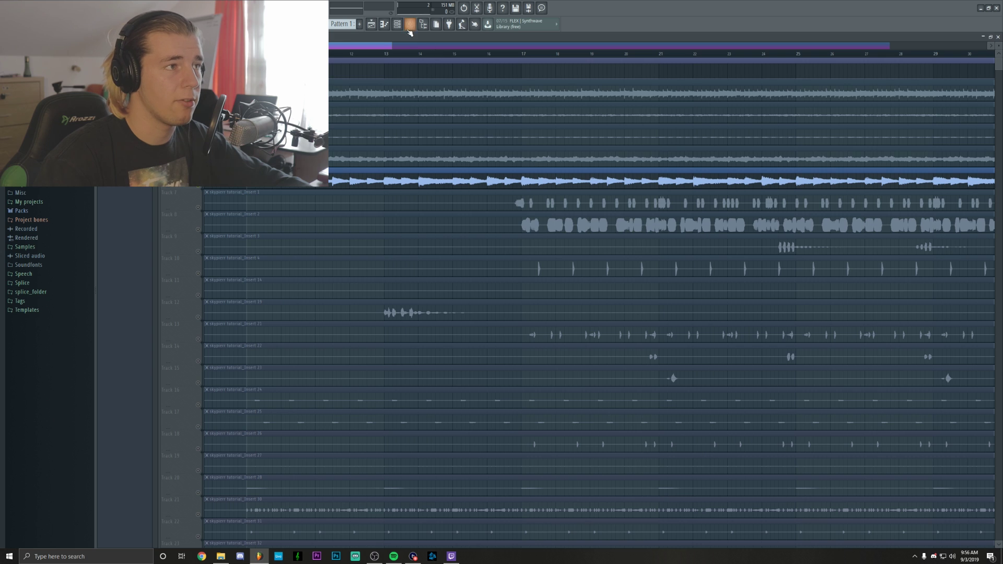
{"action": "left_click", "coordinate": [411, 26]}
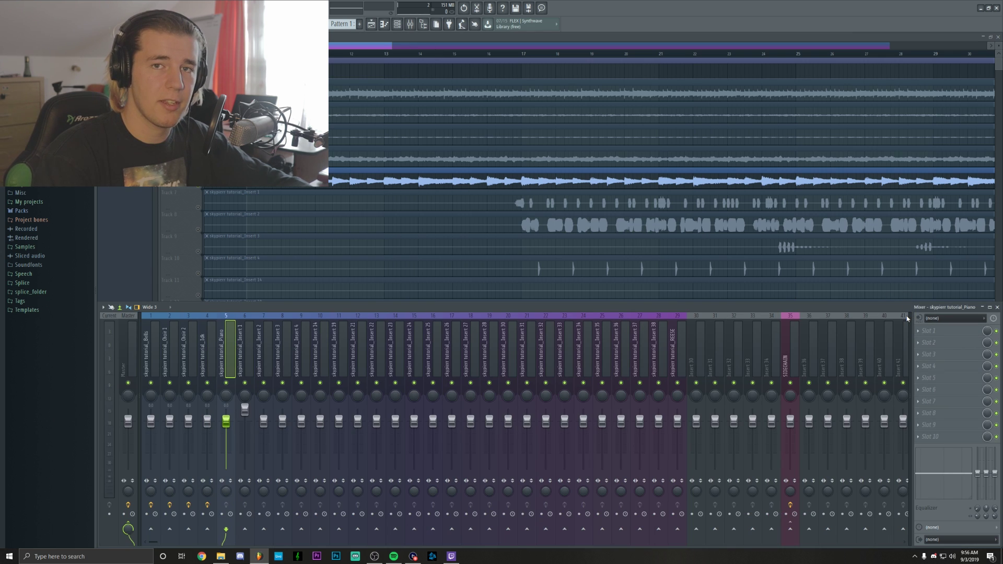
{"action": "key", "text": "space"}
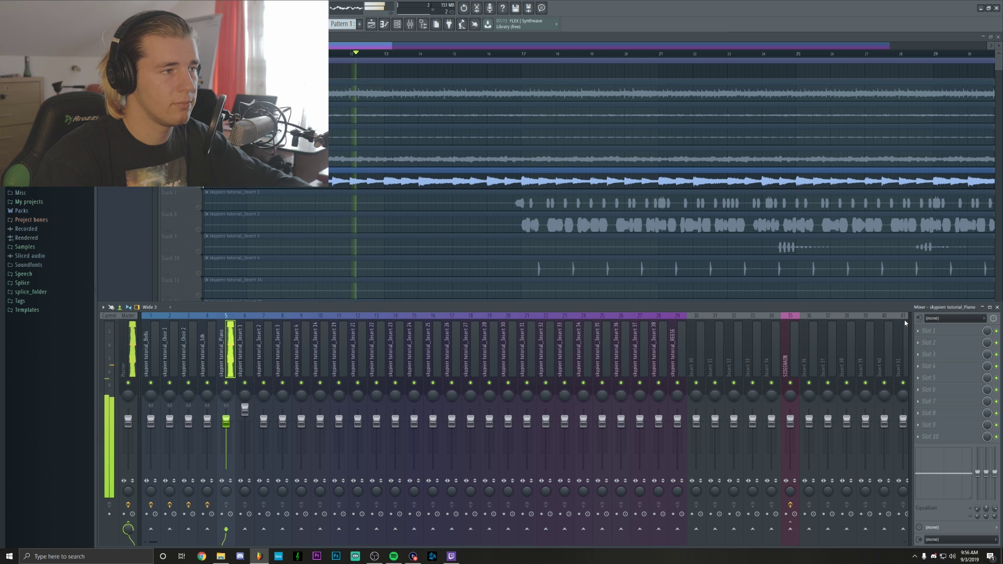
- Add Fruity Parametric EQ 2 to the first effect slot of the Piano mixer track and move its window clear of the webcam area
{"action": "left_click", "coordinate": [926, 330]}
{"action": "mouse_move", "coordinate": [924, 341]}
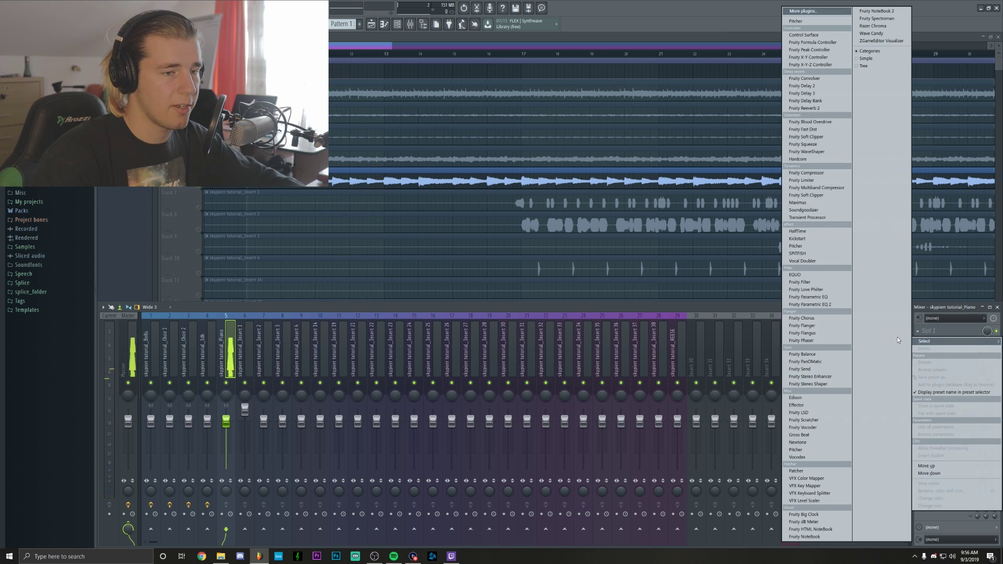
{"action": "left_click", "coordinate": [821, 309]}
{"action": "left_click_drag", "start_coordinate": [331, 140], "coordinate": [650, 140]}
- Set band 1 of the Piano EQ to a high-pass and raise its cutoff to just above band 2
{"action": "scroll", "coordinate": [649, 144], "scroll_direction": "down", "scroll_amount": 1}
{"action": "scroll", "coordinate": [650, 143], "scroll_direction": "up", "scroll_amount": 1}
{"action": "scroll", "coordinate": [650, 143], "scroll_direction": "down", "scroll_amount": 2}
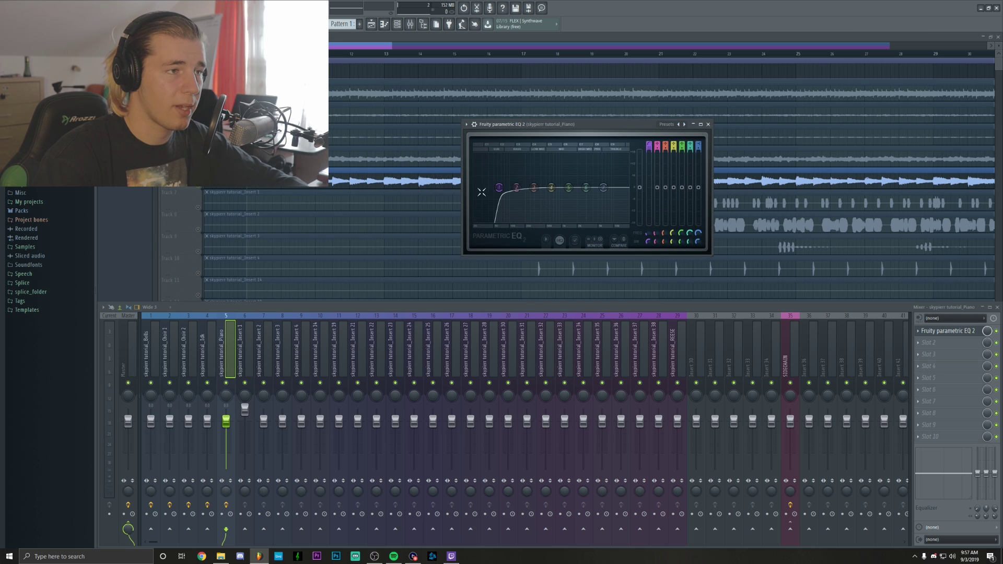
{"action": "left_click_drag", "start_coordinate": [501, 187], "coordinate": [523, 187]}
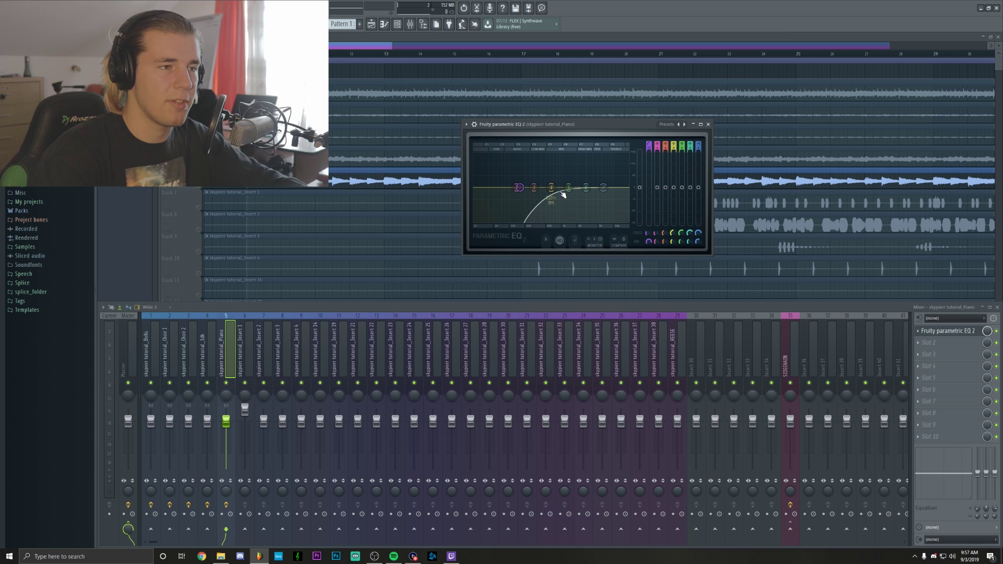
- Cut bands 4, 5 and 6 on the Piano EQ, boost band 7 slightly, and fine-tune the high-pass cutoff during playback
{"action": "key", "text": "space"}
{"action": "left_click_drag", "start_coordinate": [552, 187], "coordinate": [517, 187]}
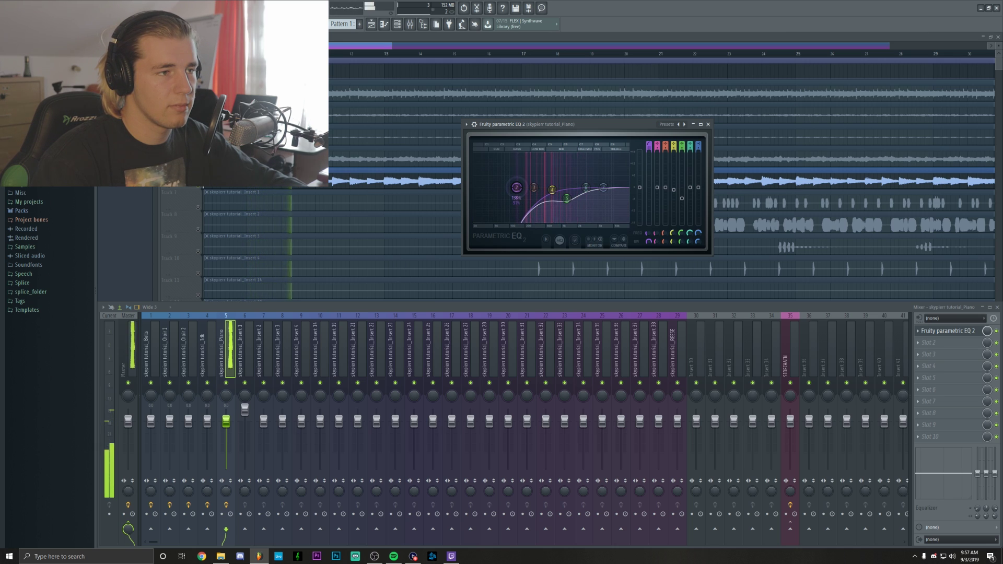
{"action": "left_click_drag", "start_coordinate": [587, 187], "coordinate": [602, 185]}
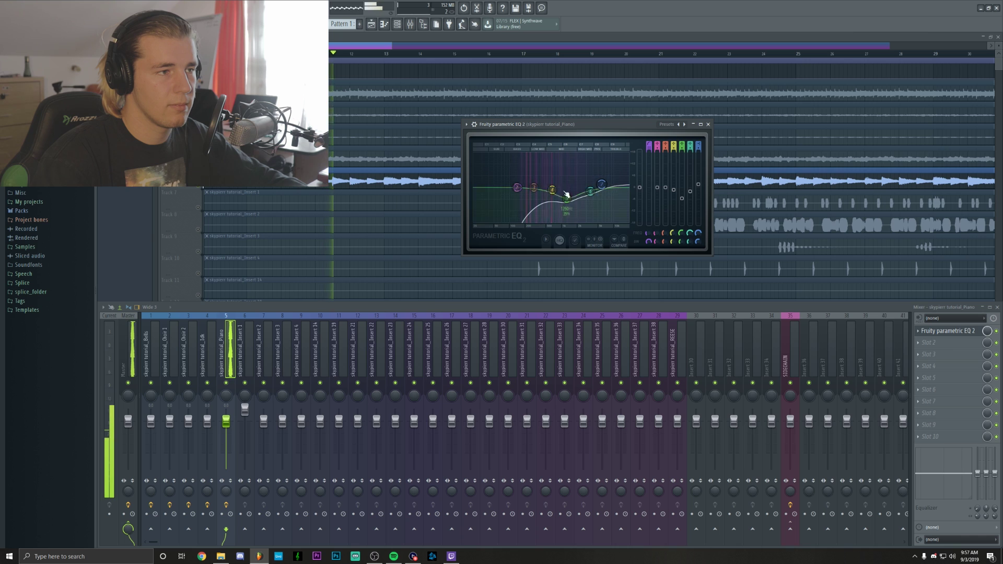
{"action": "key", "text": "space"}
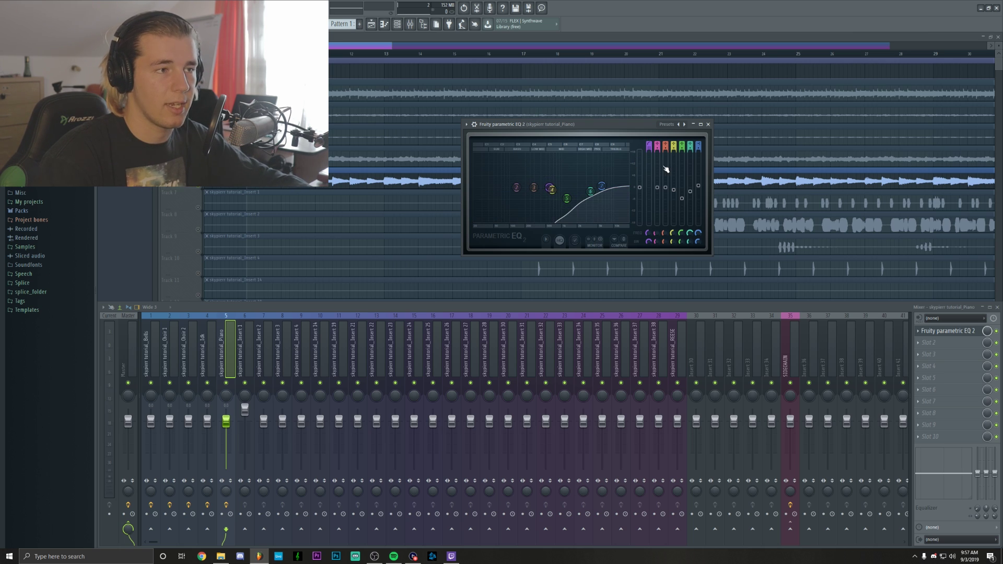
- Compare high-pass cutoff positions on the Piano EQ while auditioning, and settle band 1 just below band 2
{"action": "key", "text": "space"}
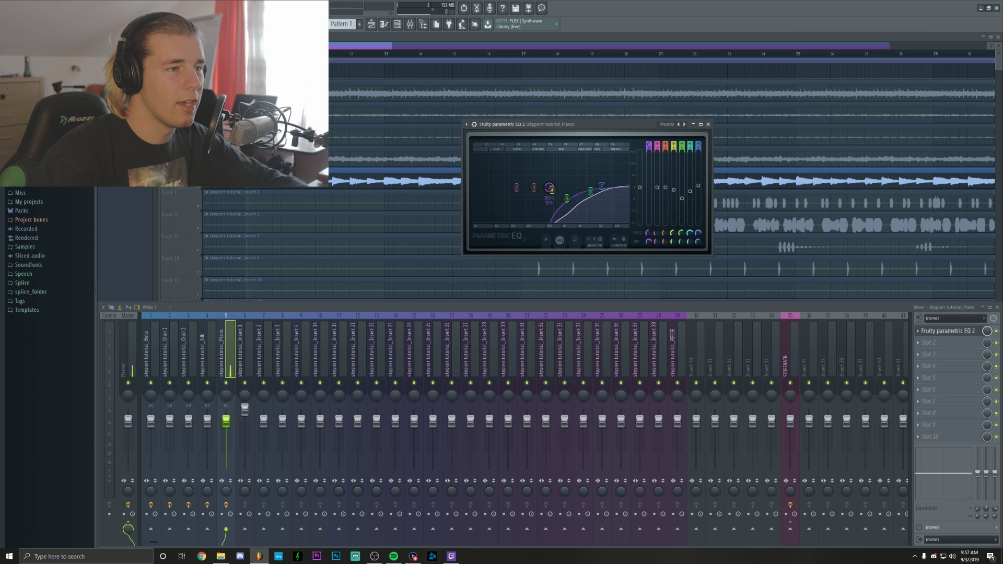
{"action": "left_click_drag", "start_coordinate": [525, 187], "coordinate": [527, 190]}
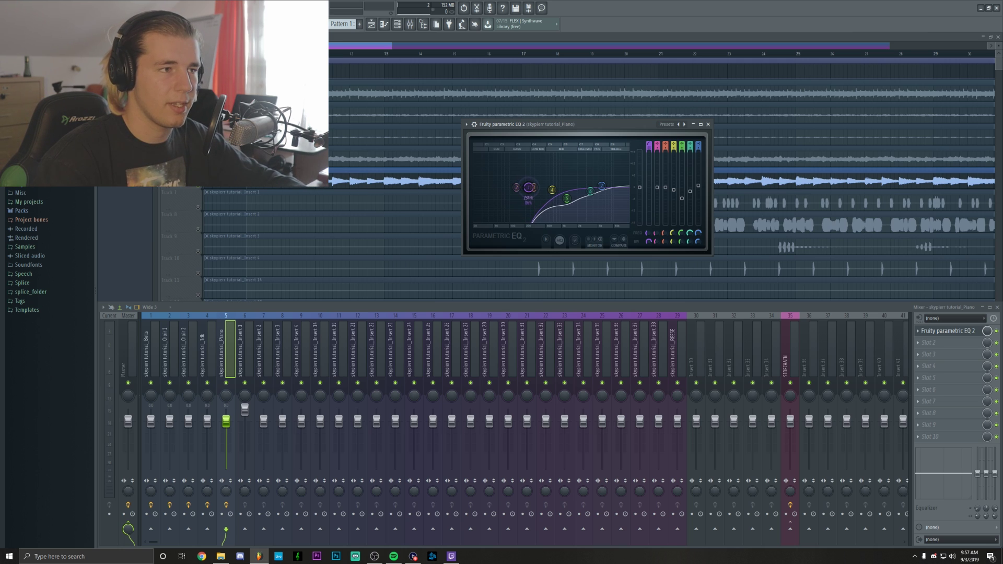
{"action": "key", "text": "space"}
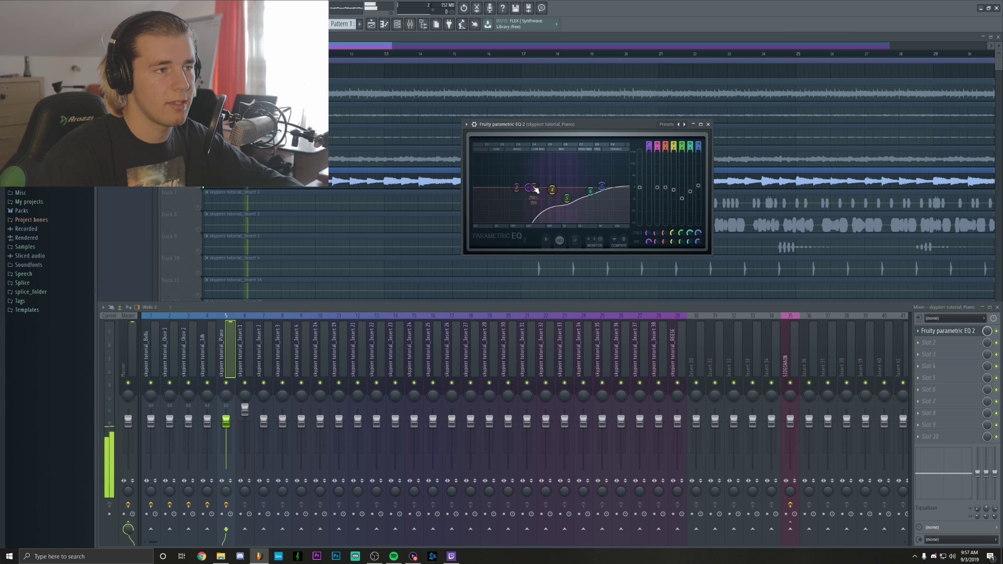
{"action": "left_click_drag", "start_coordinate": [530, 188], "coordinate": [514, 187]}
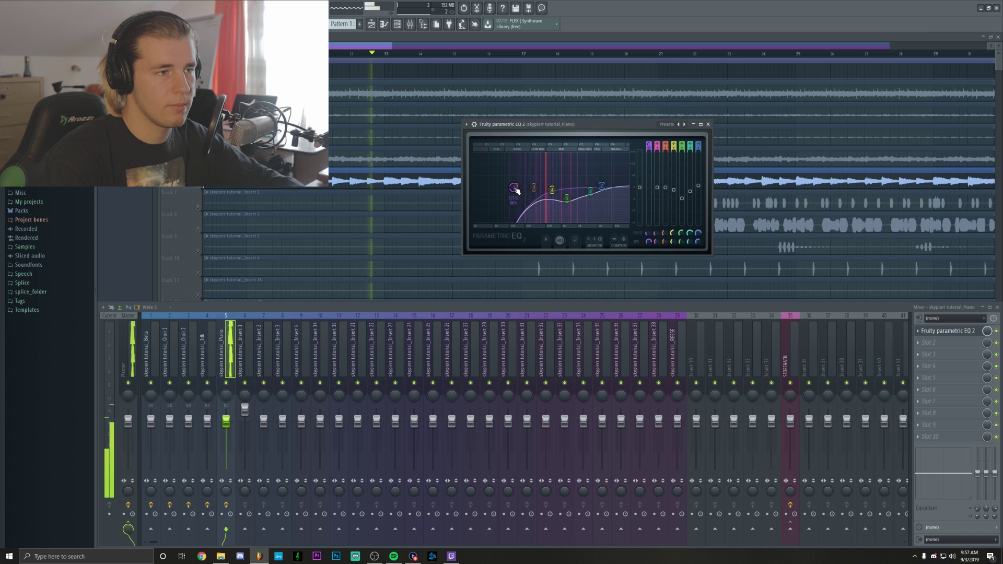
{"action": "key", "text": "space"}
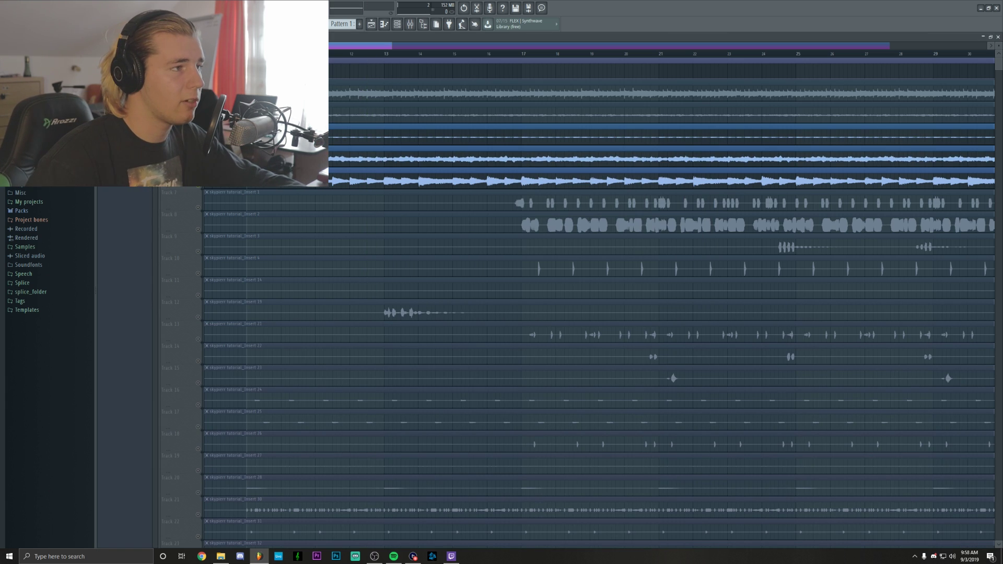
- Audition the melodic tracks together and open the Piano track's EQ to review its curve
{"action": "key", "text": "space"}
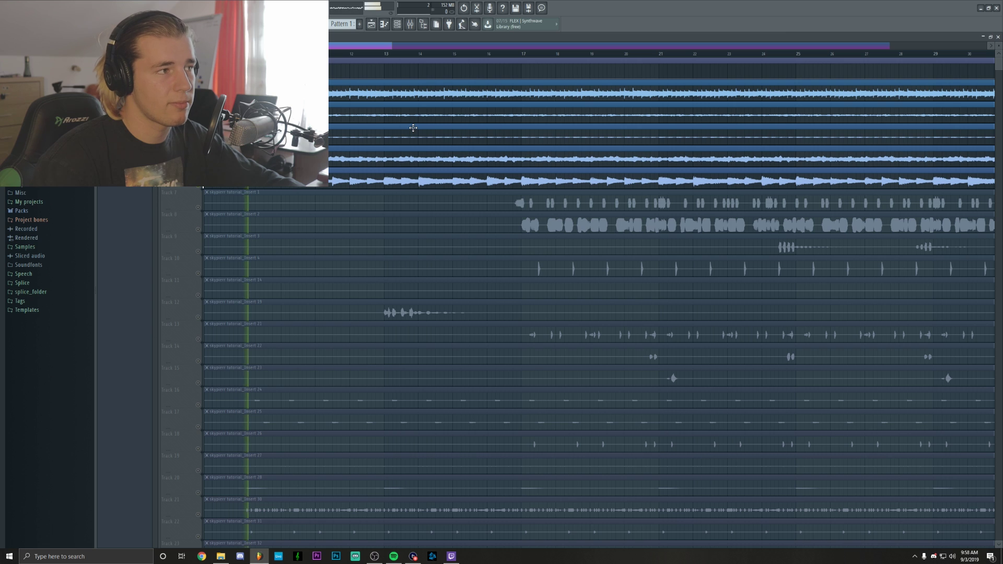
{"action": "key", "text": "F9"}
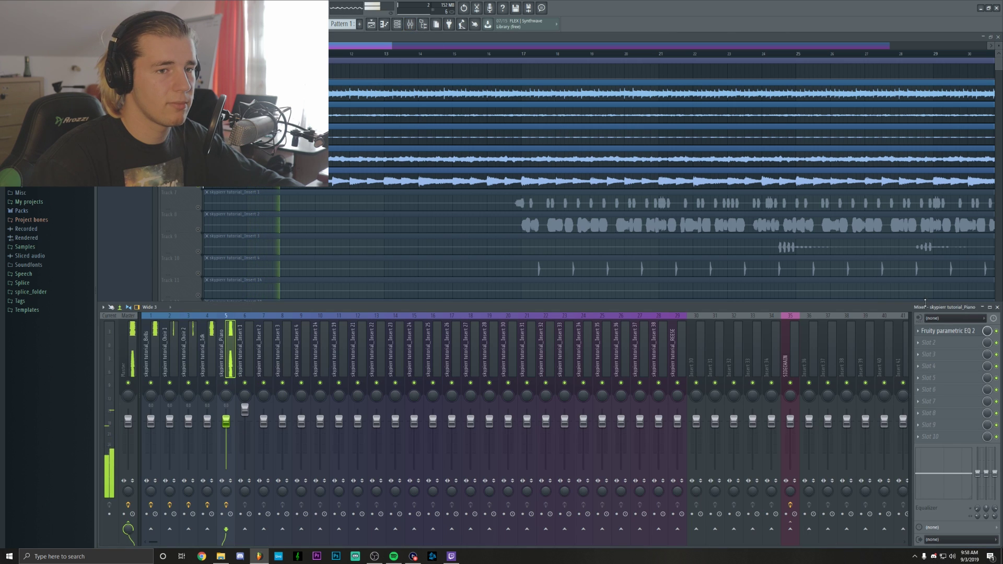
{"action": "left_click", "coordinate": [947, 331]}
{"action": "left_click_drag", "start_coordinate": [519, 187], "coordinate": [568, 198]}
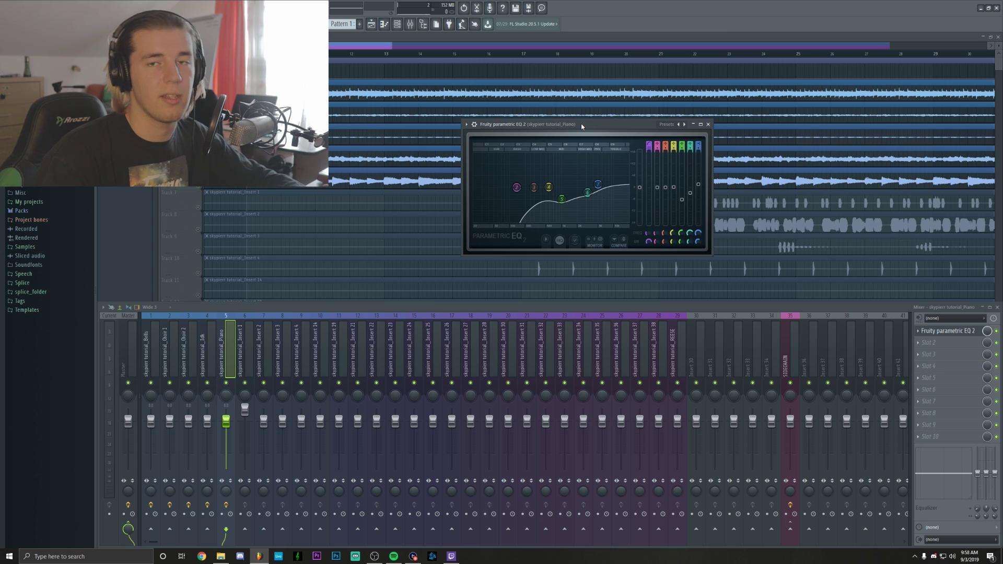
{"action": "key", "text": "space"}
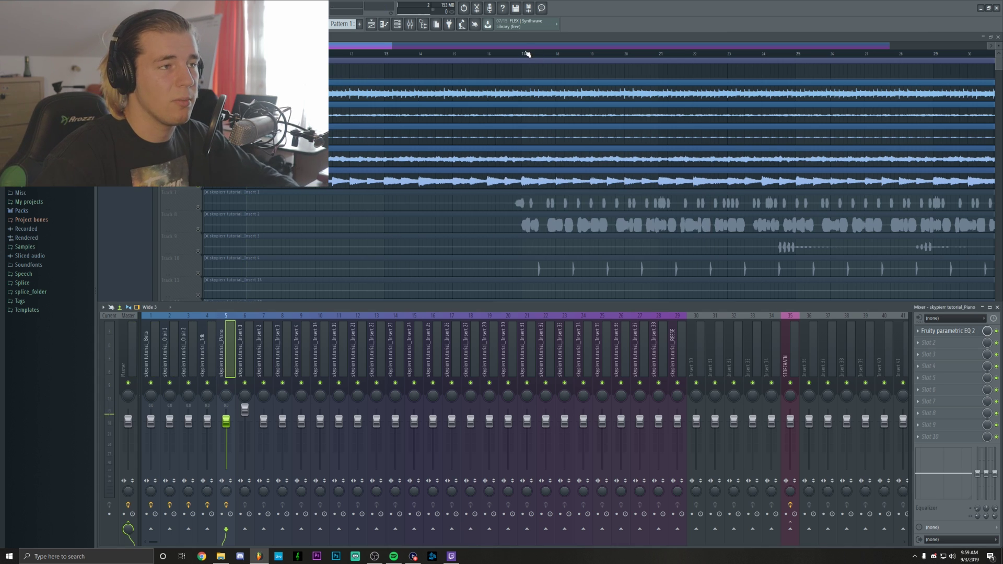
- Solo the Insert 2 playlist track, play it from bar 17, and select its mixer track
{"action": "scroll", "coordinate": [528, 53], "scroll_direction": "down", "scroll_amount": 3}
{"action": "key", "text": "F9"}
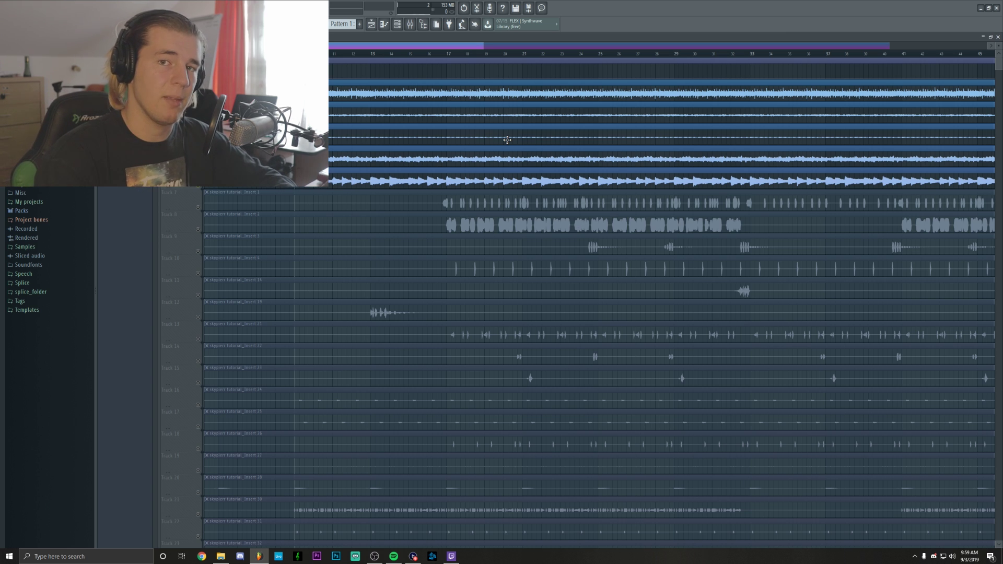
{"action": "scroll", "coordinate": [574, 307], "scroll_direction": "down", "scroll_amount": 2}
{"action": "scroll", "coordinate": [574, 307], "scroll_direction": "up", "scroll_amount": 1}
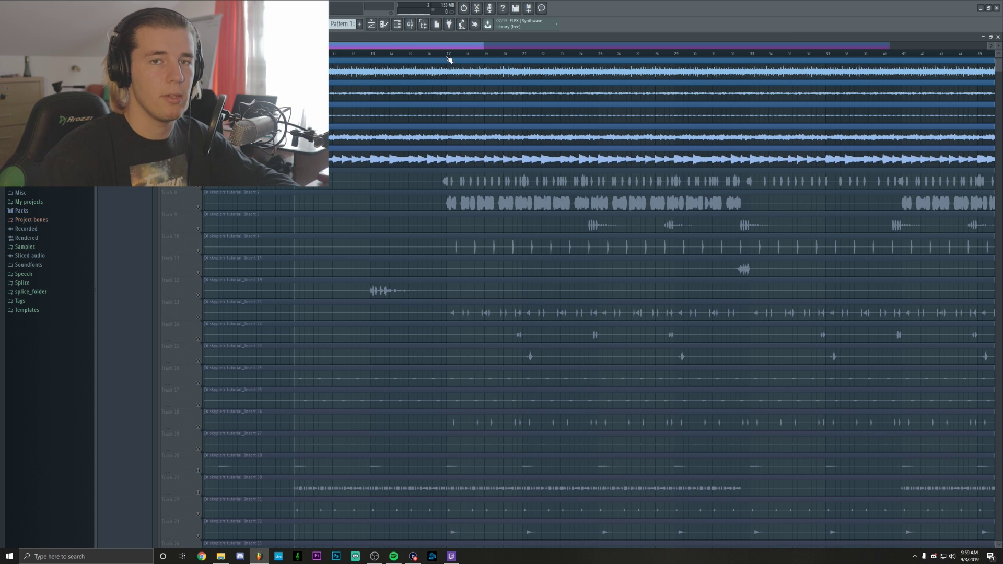
{"action": "scroll", "coordinate": [449, 57], "scroll_direction": "up", "scroll_amount": 3}
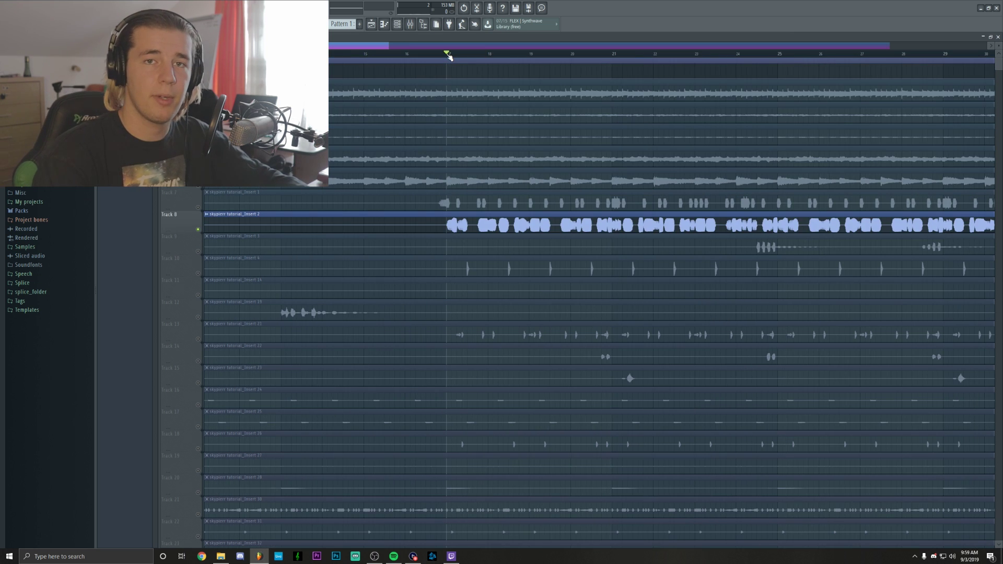
{"action": "key", "text": "F9"}
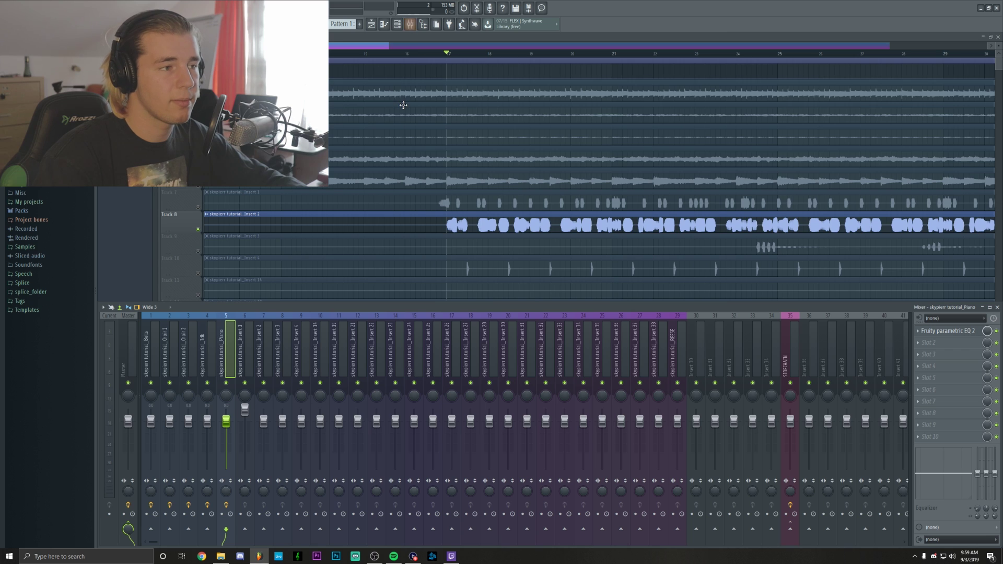
{"action": "key", "text": "space"}
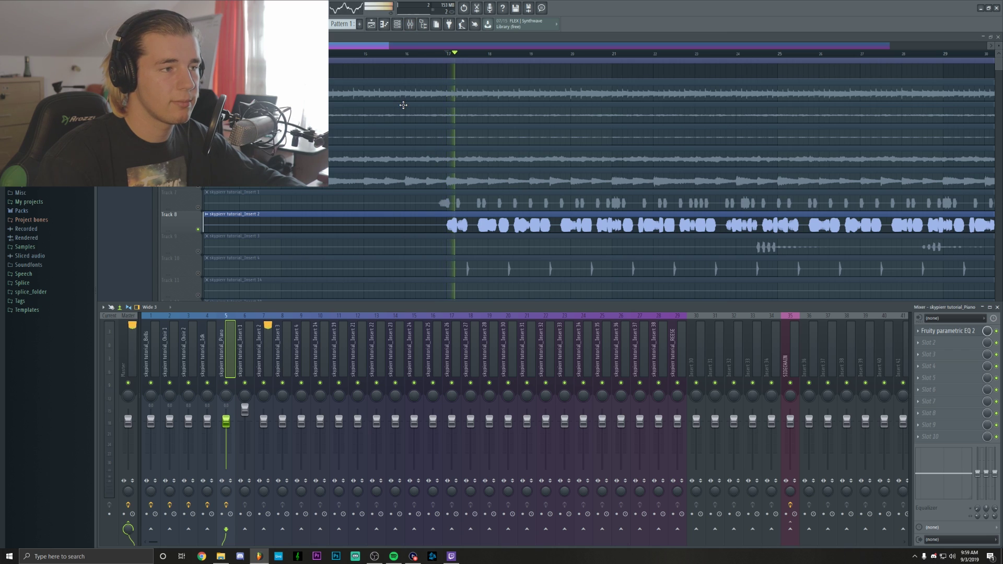
{"action": "left_click", "coordinate": [271, 339]}
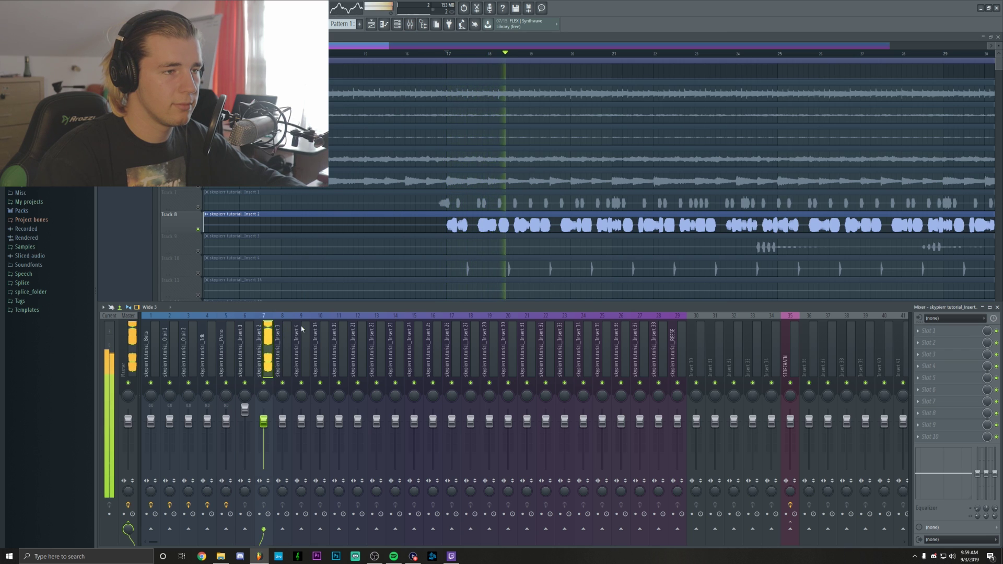
{"action": "key", "text": "space"}
- Add Fruity Parametric EQ 2 to the first effect slot of Insert 2 and move its window clear of the webcam area
{"action": "left_click", "coordinate": [928, 333]}
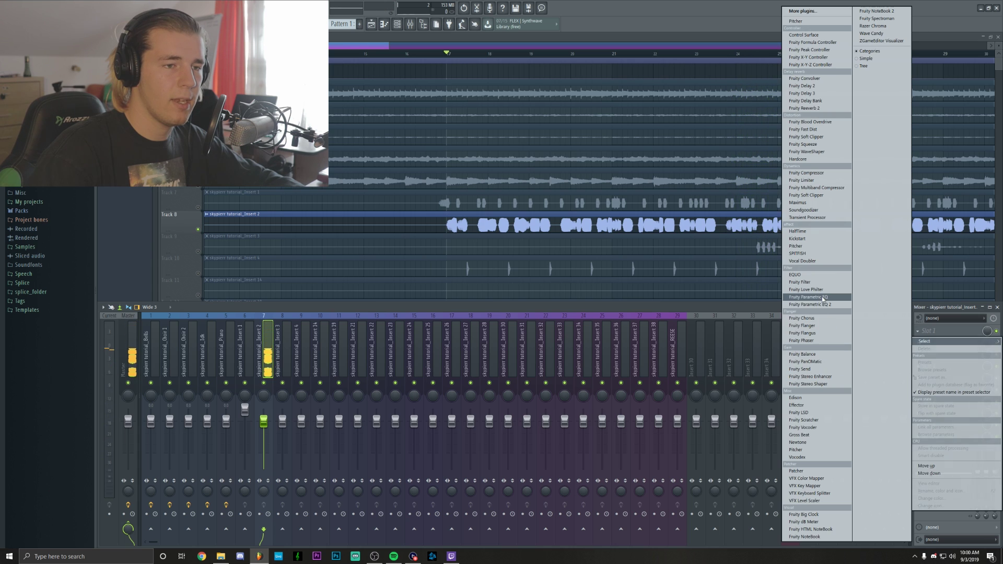
{"action": "left_click", "coordinate": [824, 309]}
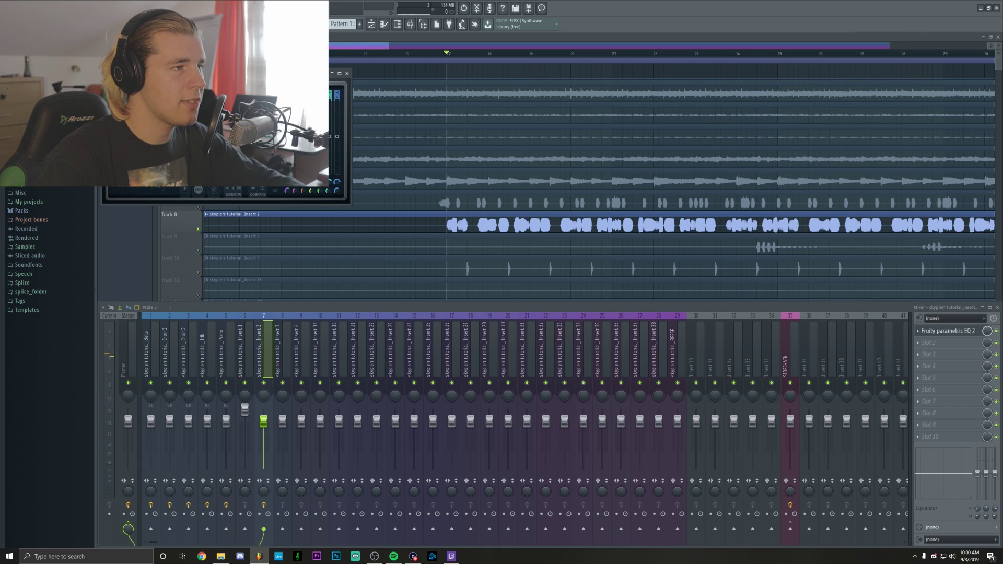
{"action": "left_click_drag", "start_coordinate": [620, 101], "coordinate": [619, 118]}
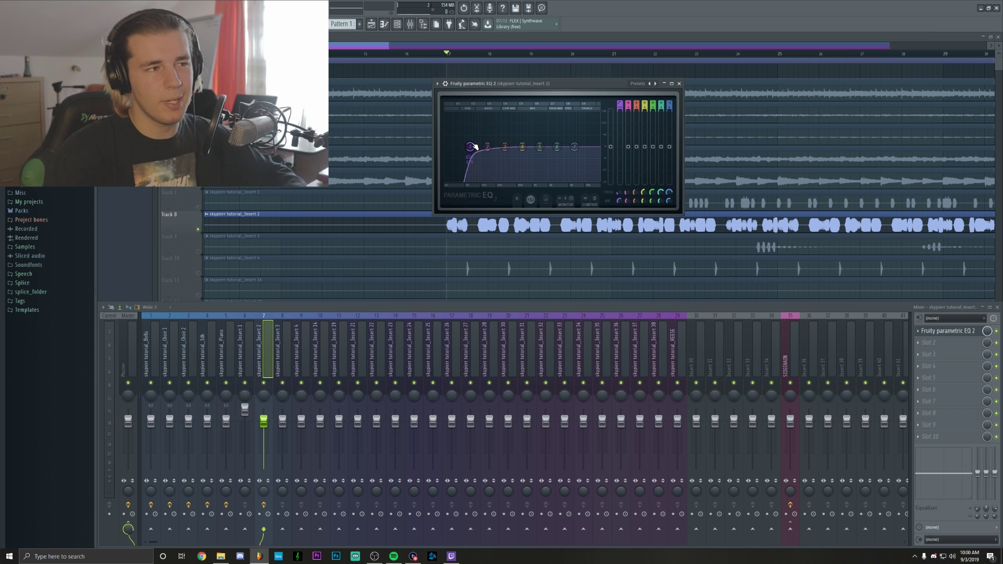
- Set band 1 of the Insert 2 EQ to a high-pass with a very low cutoff and audition it
{"action": "left_click_drag", "start_coordinate": [472, 147], "coordinate": [467, 147]}
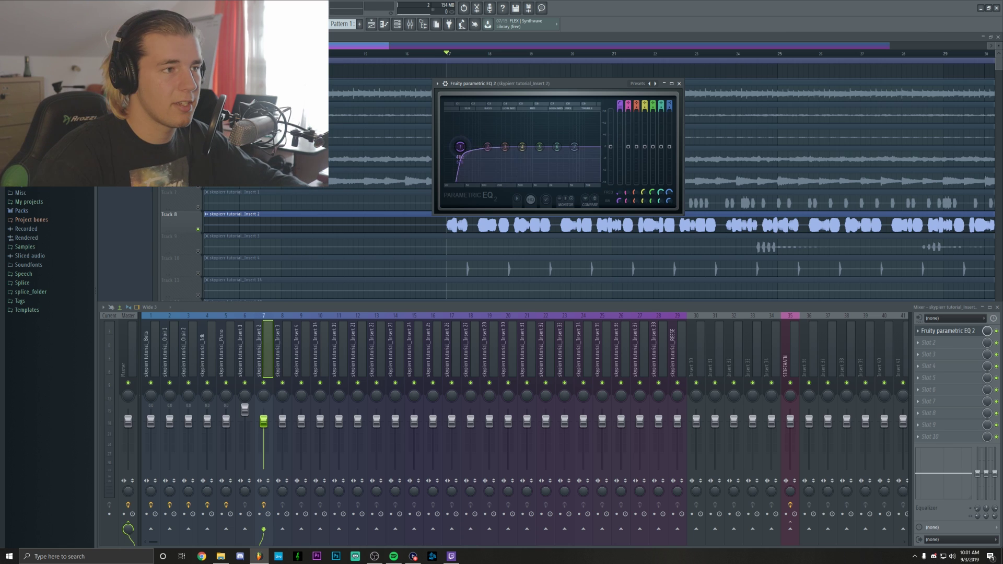
{"action": "key", "text": "space"}
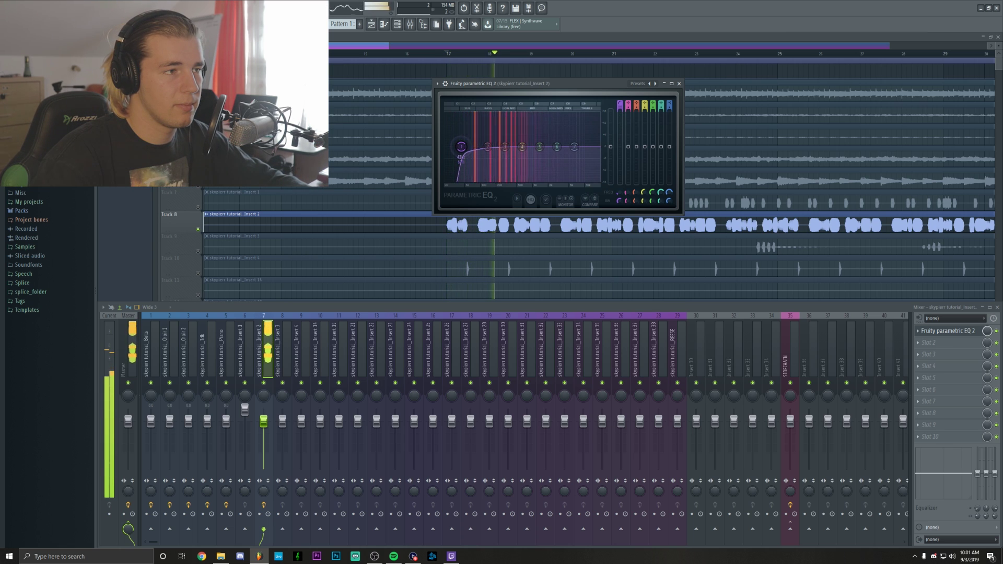
{"action": "left_click_drag", "start_coordinate": [522, 147], "coordinate": [522, 147]}
{"action": "key", "text": "space"}
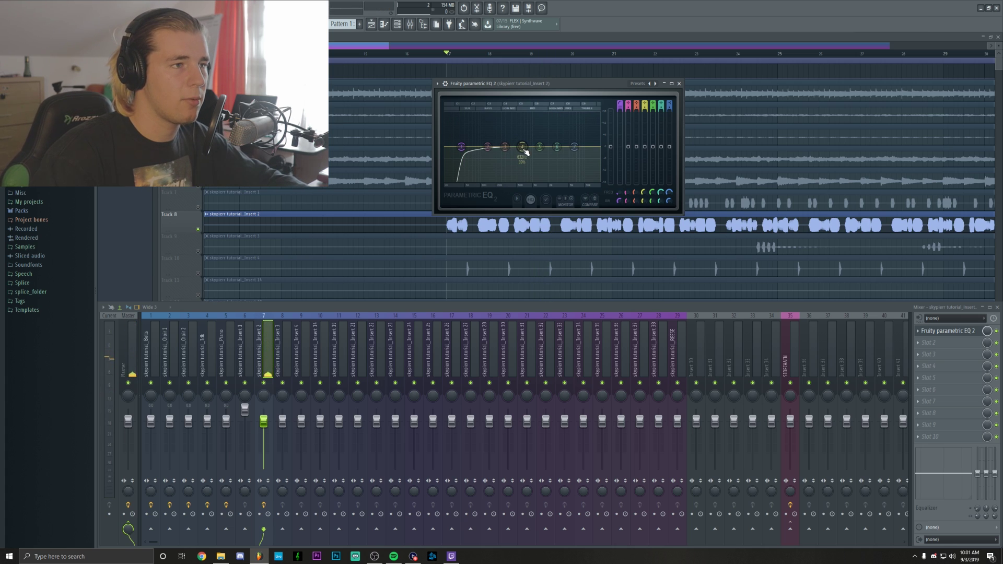
- Set band 7 of the Insert 2 EQ to a low-pass and lower its cutoff to just above band 4 during playback
{"action": "scroll", "coordinate": [670, 103], "scroll_direction": "down", "scroll_amount": 5}
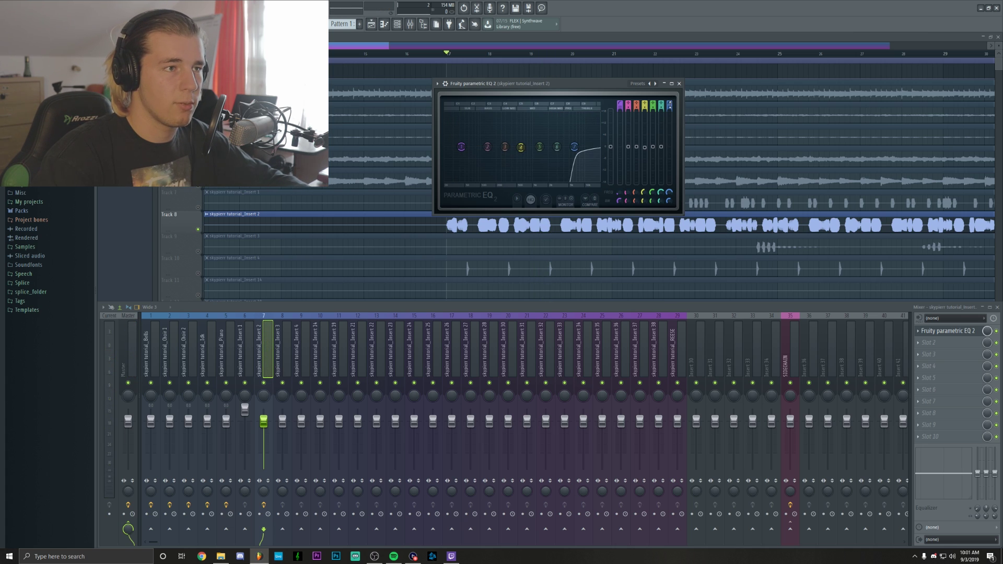
{"action": "left_click_drag", "start_coordinate": [574, 147], "coordinate": [527, 147]}
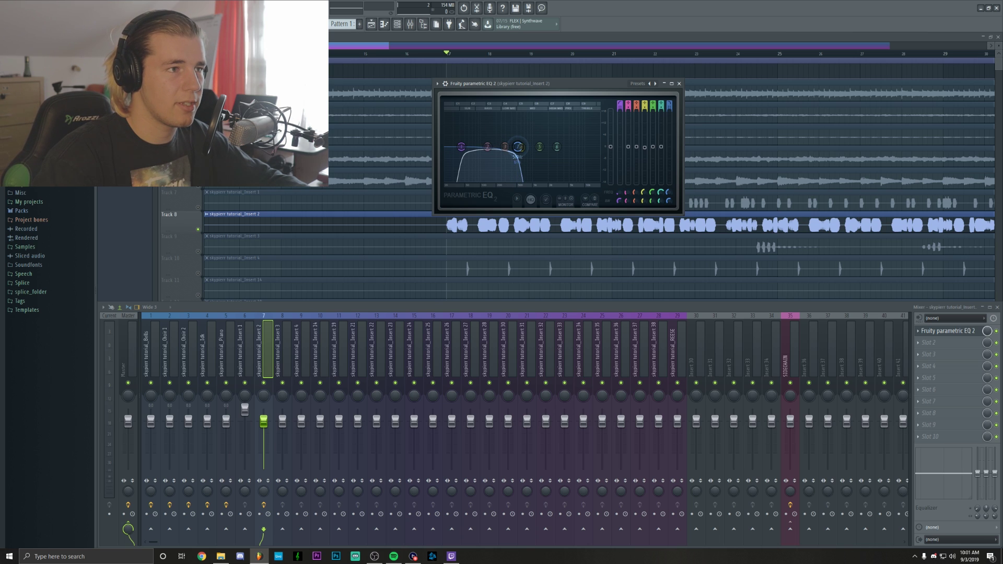
{"action": "key", "text": "space"}
{"action": "left_click_drag", "start_coordinate": [519, 147], "coordinate": [526, 147]}
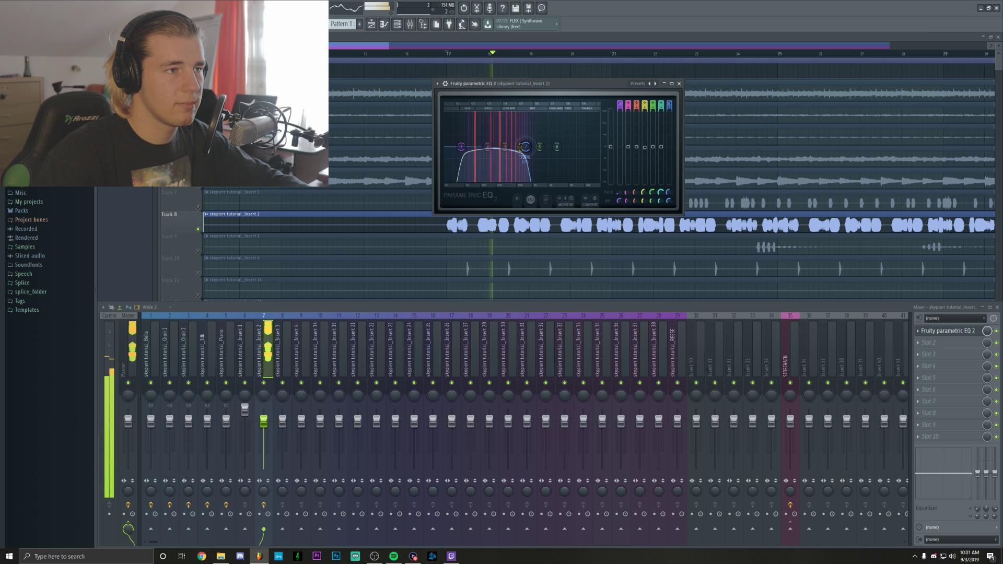
{"action": "key", "text": "space"}
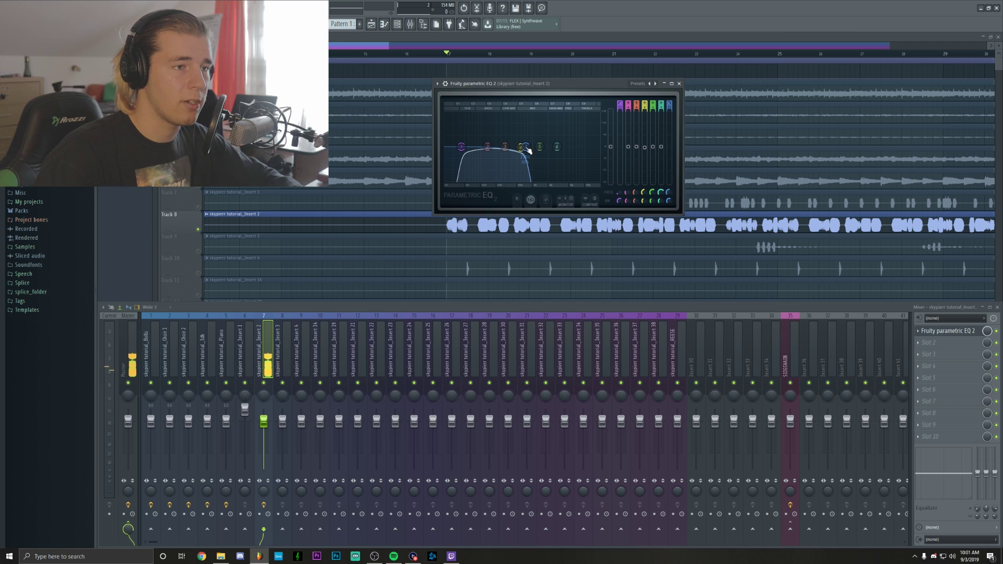
- Reshape the Insert 2 EQ while auditioning: cut bands 3 and 4, slightly boost bands 2, 5 and 6, and raise the low-pass cutoff above band 6
{"action": "key", "text": "space"}
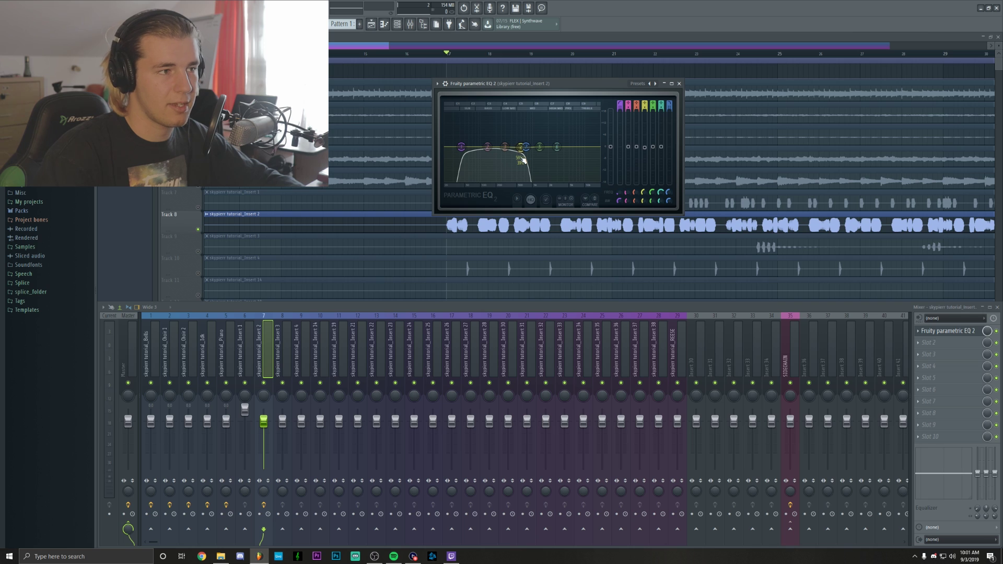
{"action": "key", "text": "space"}
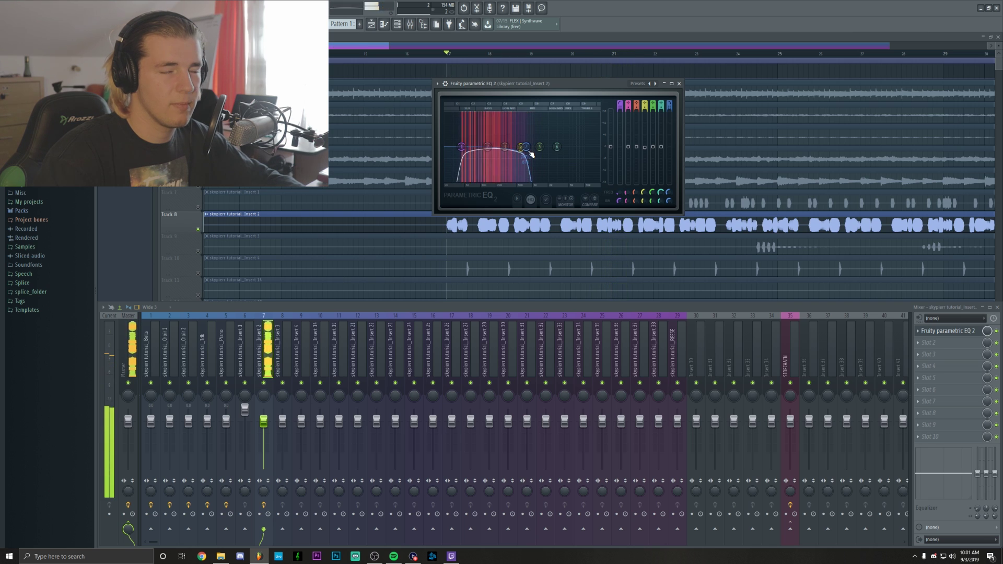
{"action": "key", "text": "space"}
{"action": "mouse_move", "coordinate": [527, 148]}
{"action": "left_mouse_down"}
{"action": "mouse_move", "coordinate": [579, 147]}
{"action": "mouse_move", "coordinate": [502, 153]}
{"action": "mouse_move", "coordinate": [516, 141]}
{"action": "mouse_move", "coordinate": [494, 153]}
{"action": "mouse_move", "coordinate": [512, 143]}
{"action": "left_mouse_up"}
{"action": "key", "text": "space"}
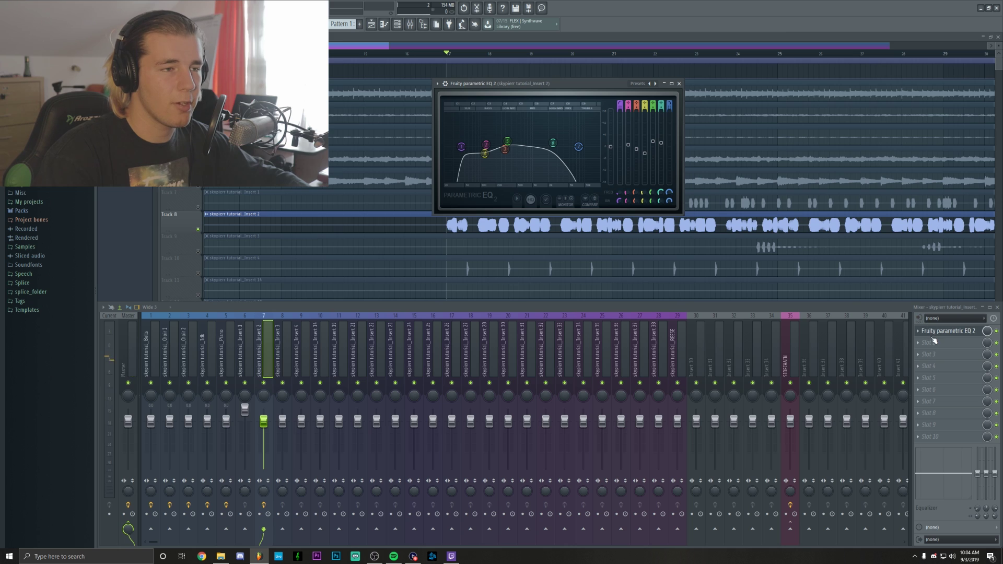
- Audition Insert 2 further along the playlist and set the playback position to bar 22
{"action": "left_click", "coordinate": [553, 54]}
{"action": "scroll", "coordinate": [558, 55], "scroll_direction": "up", "scroll_amount": 2}
{"action": "left_click", "coordinate": [411, 25]}
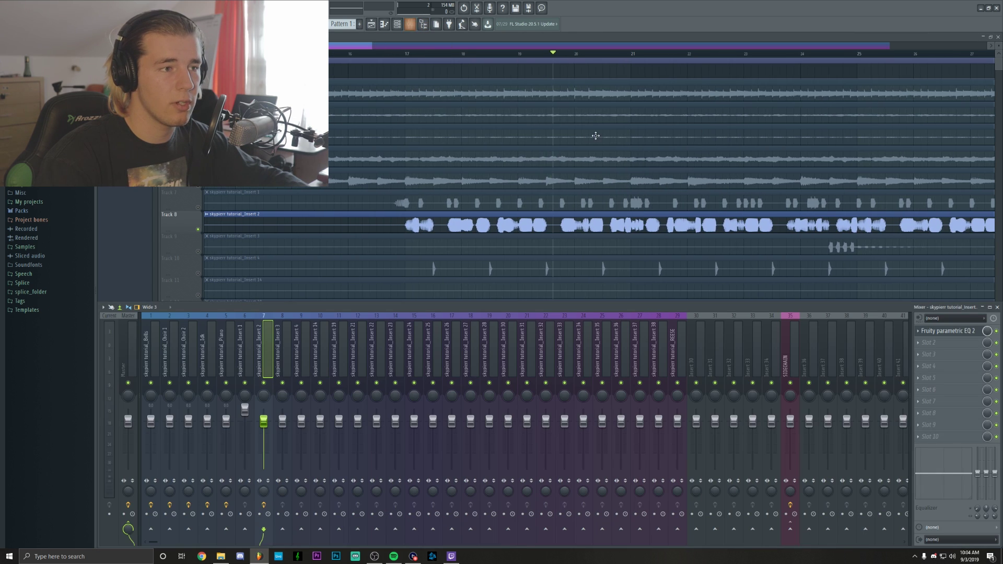
{"action": "key", "text": "space"}
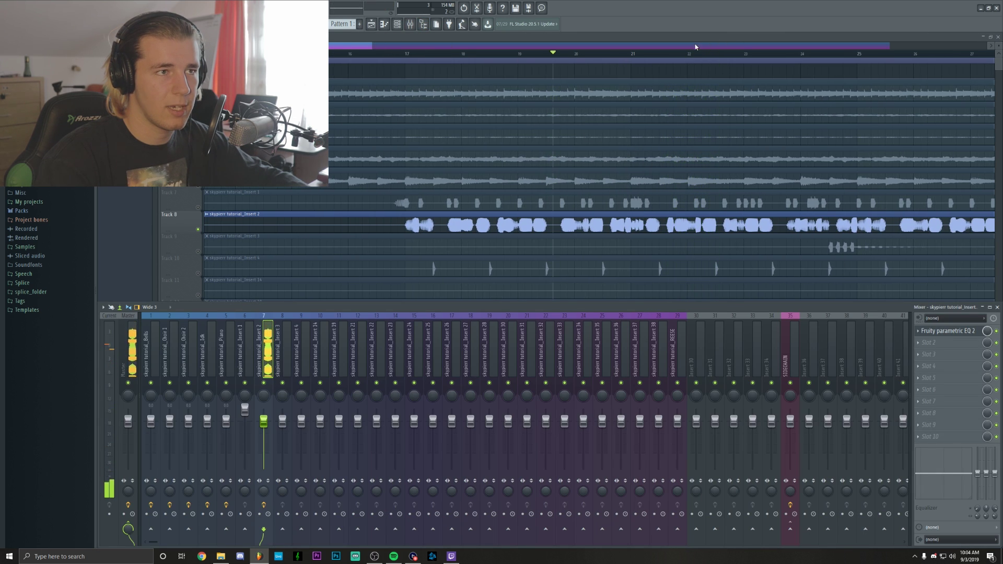
{"action": "left_click", "coordinate": [688, 54]}
{"action": "scroll", "coordinate": [691, 54], "scroll_direction": "up", "scroll_amount": 3}
{"action": "key", "text": "space"}
{"action": "left_click", "coordinate": [692, 54]}
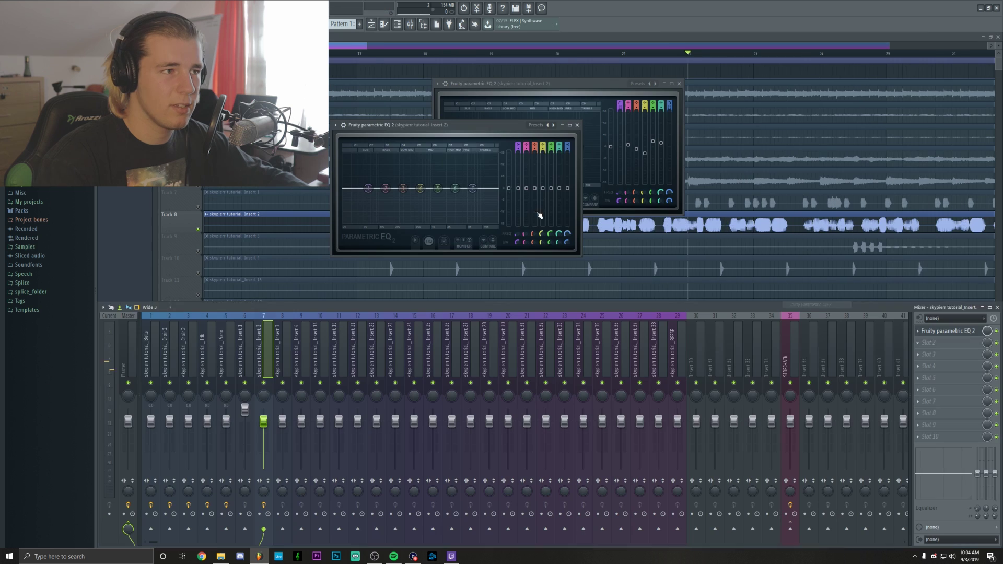
- Add a second Fruity Parametric EQ 2 in slot 2 of Insert 2, cutting bands 3, 5 and 6 and slightly boosting band 4
{"action": "left_click_drag", "start_coordinate": [454, 130], "coordinate": [563, 130]}
{"action": "mouse_move", "coordinate": [545, 195]}
{"action": "left_mouse_down"}
{"action": "mouse_move", "coordinate": [528, 194]}
{"action": "mouse_move", "coordinate": [559, 202]}
{"action": "mouse_move", "coordinate": [555, 195]}
{"action": "left_mouse_up"}
{"action": "key", "text": "space"}
{"action": "key", "text": "space"}
{"action": "key", "text": "space"}
- Compare Insert 2 with its second EQ bypassed and enabled, stop playback, and close both EQ windows
{"action": "left_click", "coordinate": [997, 343]}
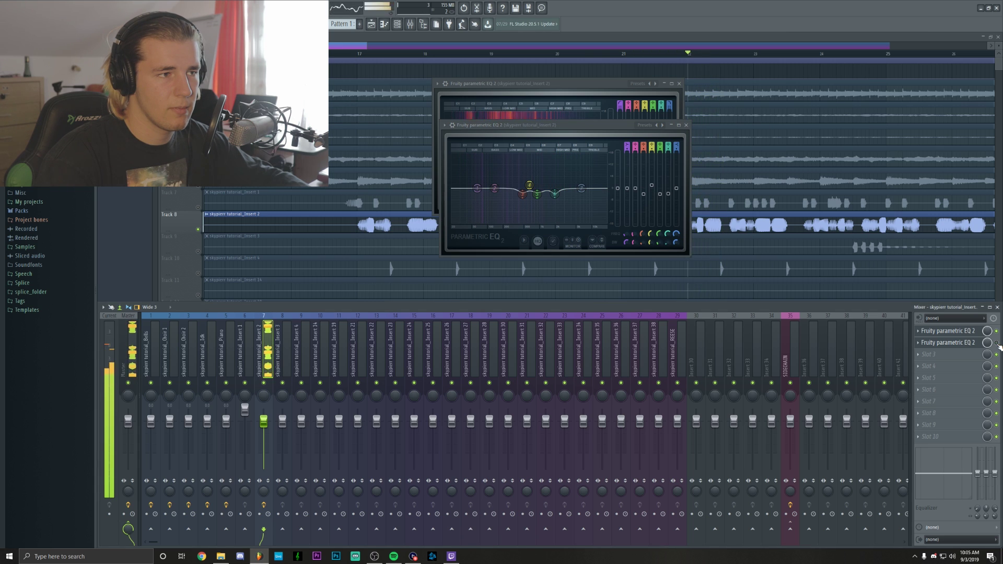
{"action": "left_click", "coordinate": [996, 343]}
{"action": "key", "text": "space"}
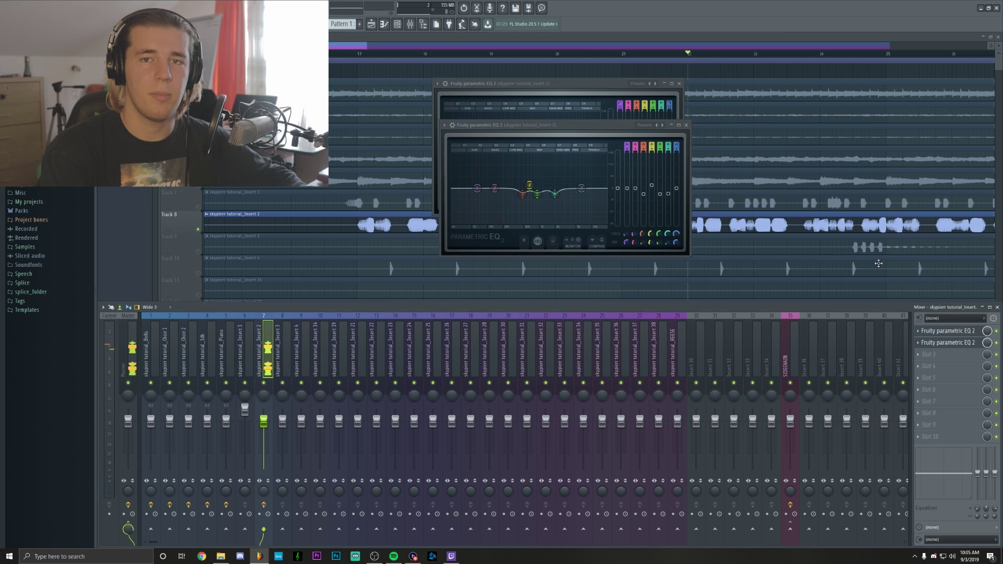
{"action": "left_click", "coordinate": [686, 125]}
{"action": "left_click", "coordinate": [679, 83]}
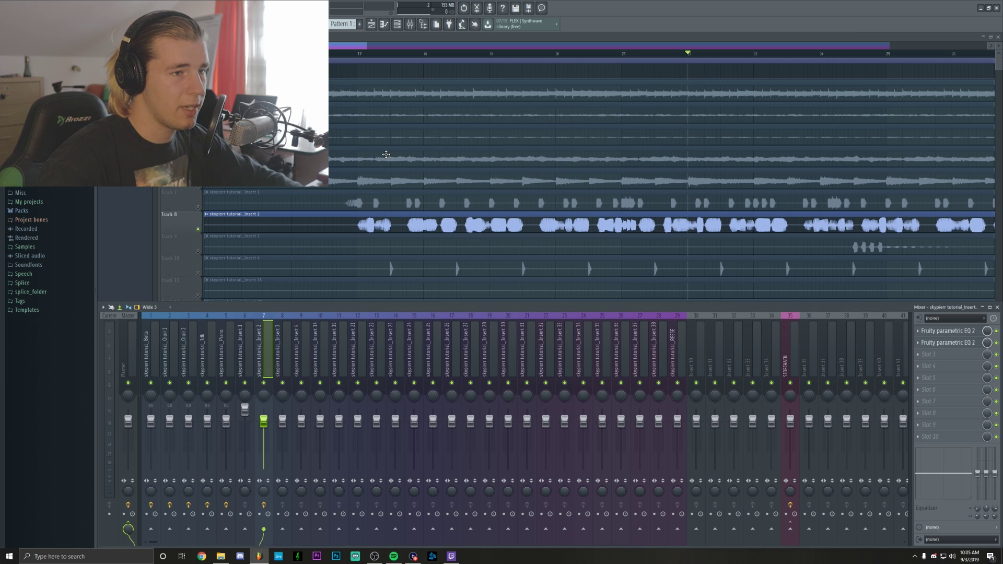